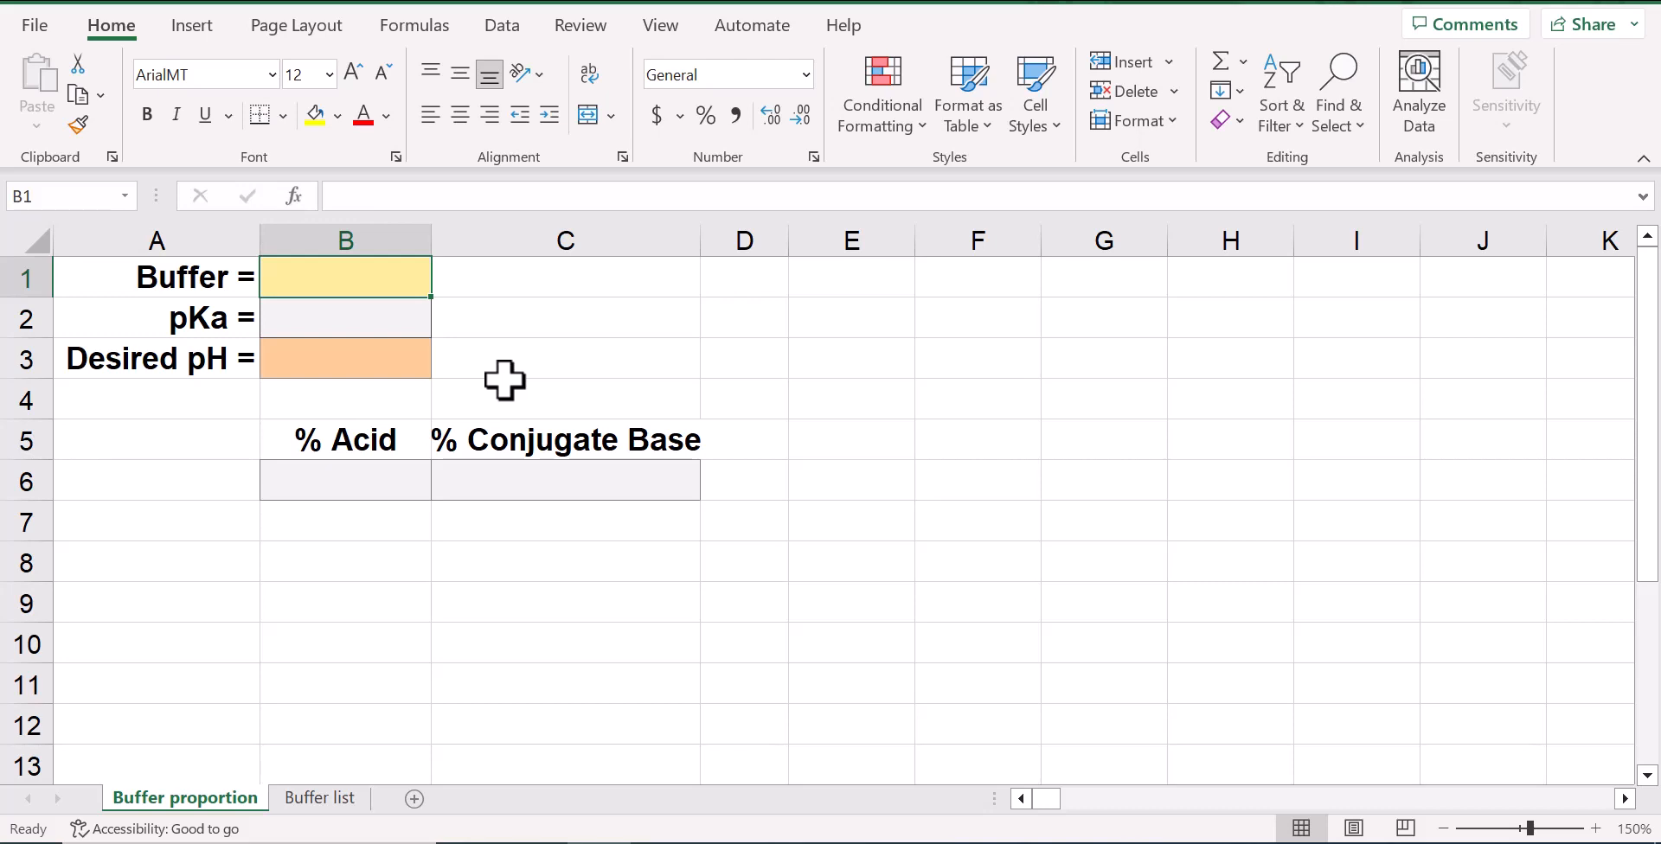
Examine the input and result cells on the Buffer proportion sheet and the buffers with their pKa values on the Buffer list sheet
left_click(385, 320)
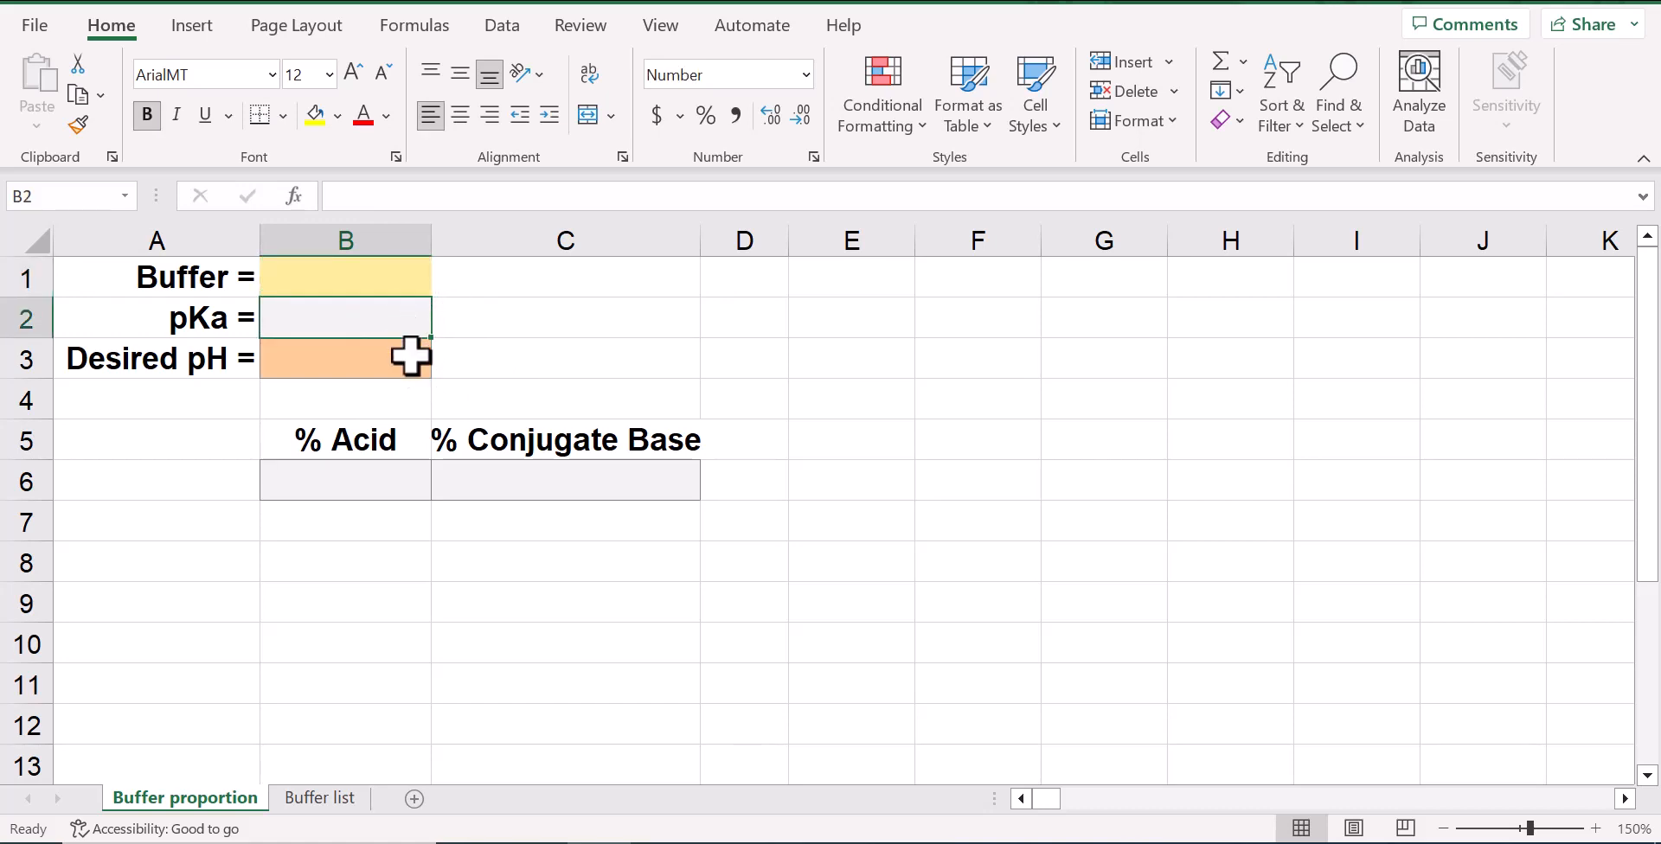
left_click(353, 472)
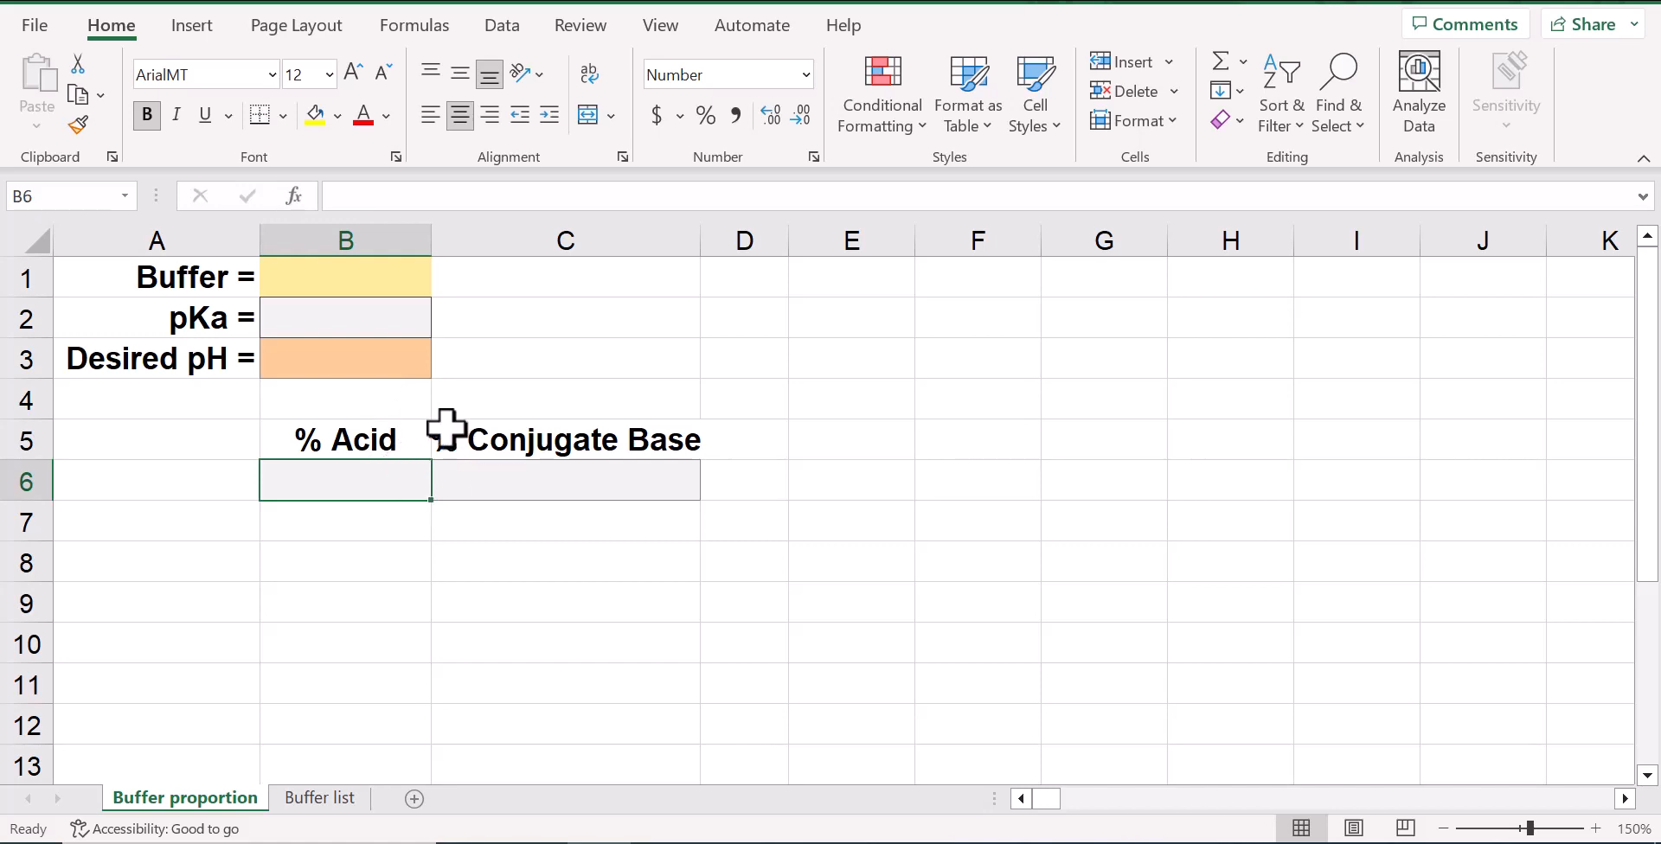
left_click(399, 321)
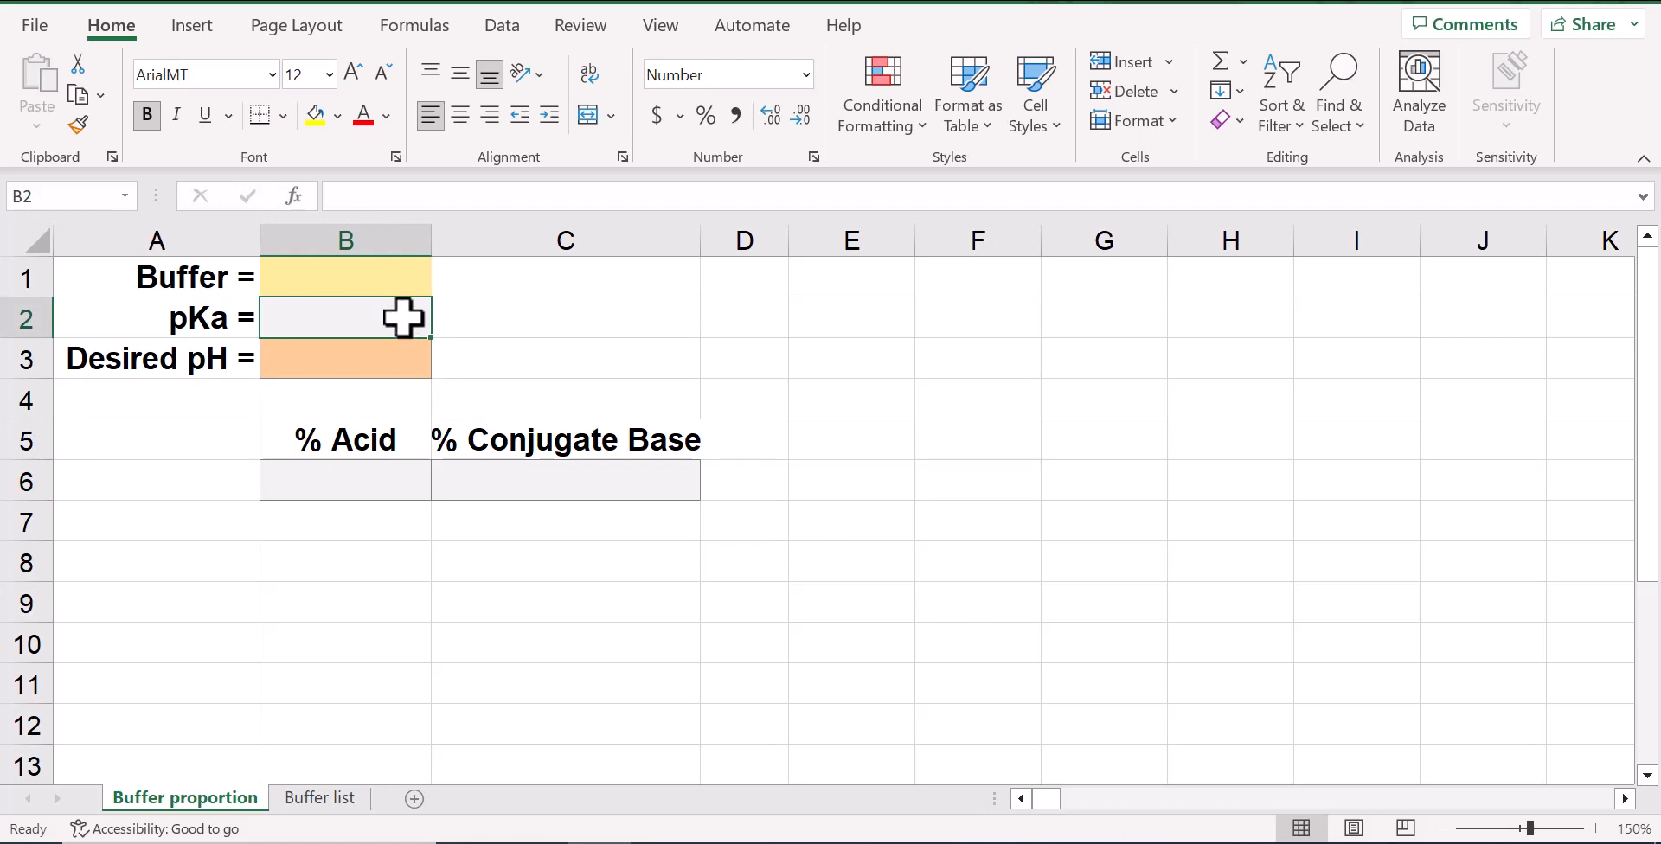
left_click(353, 800)
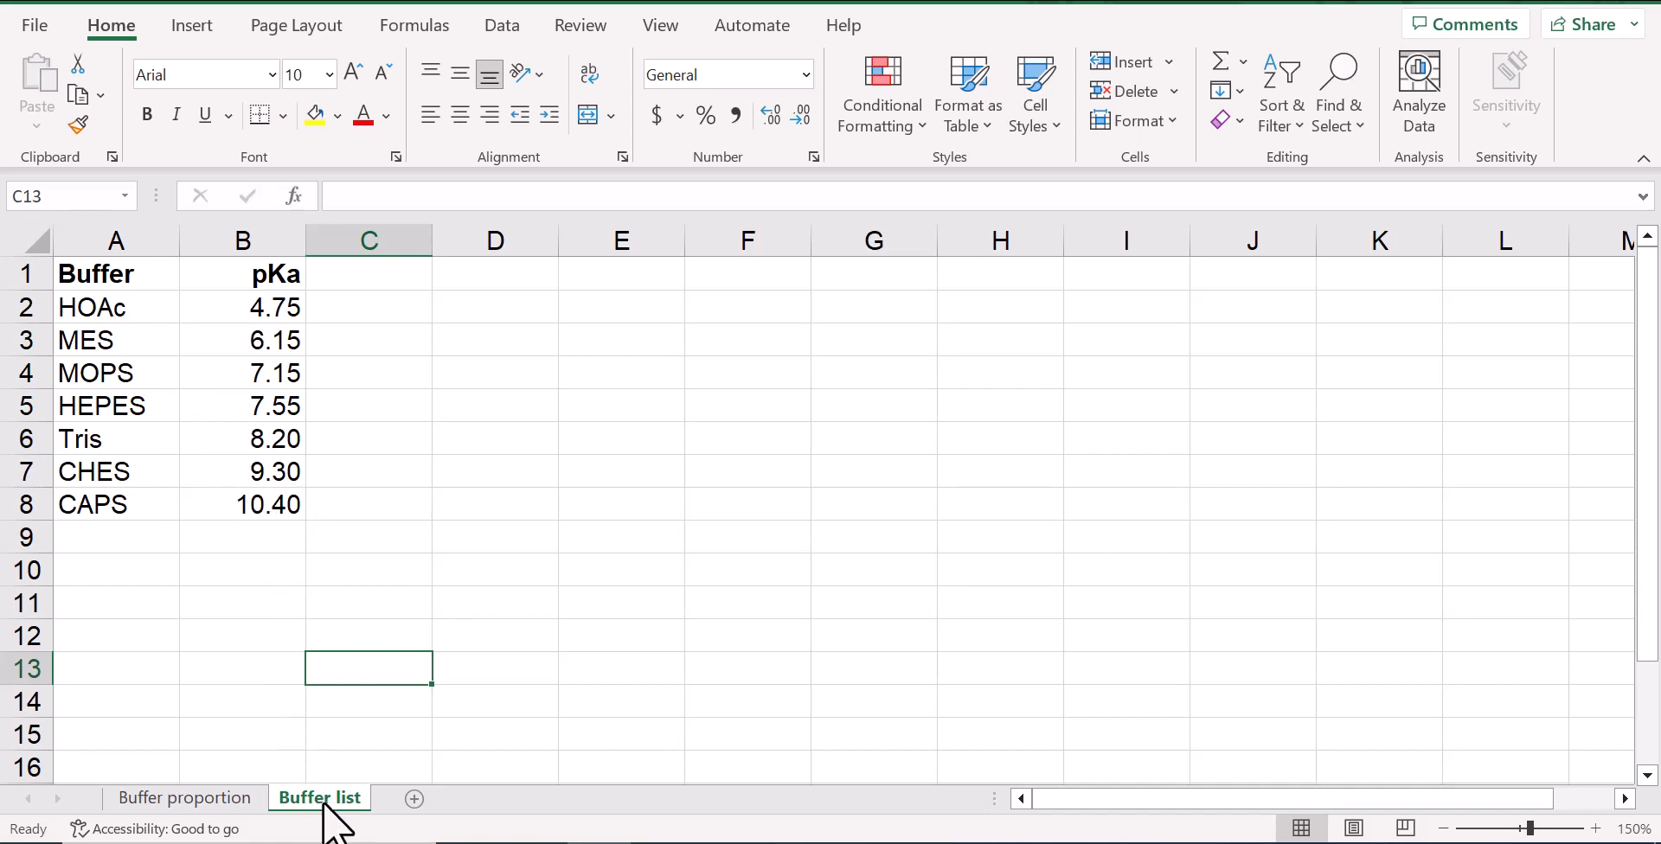
left_click(244, 800)
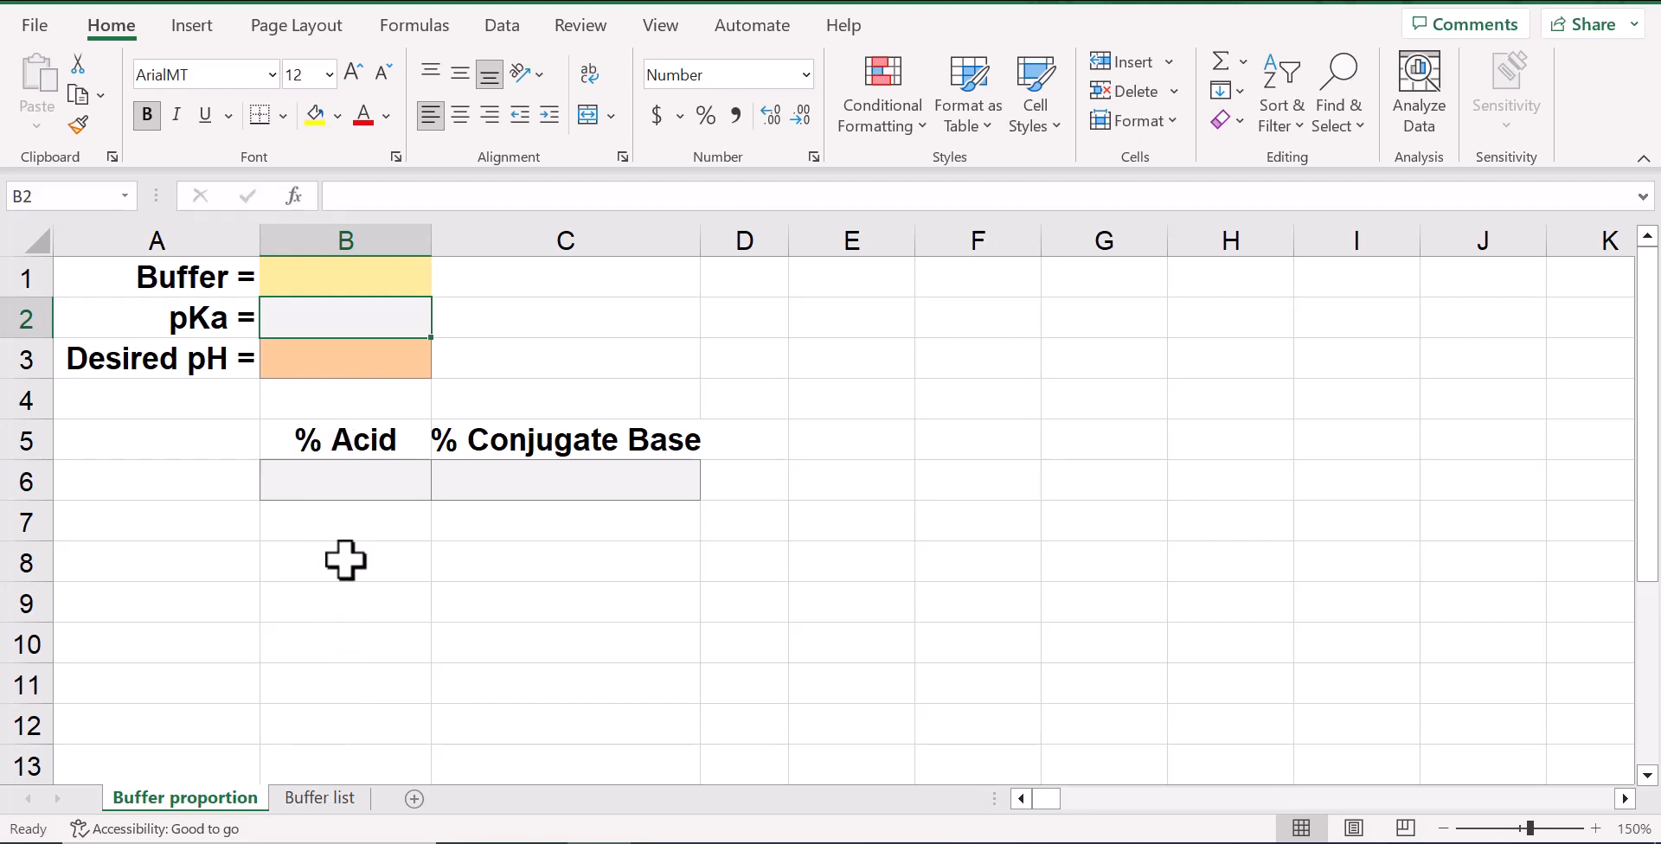
left_click(320, 799)
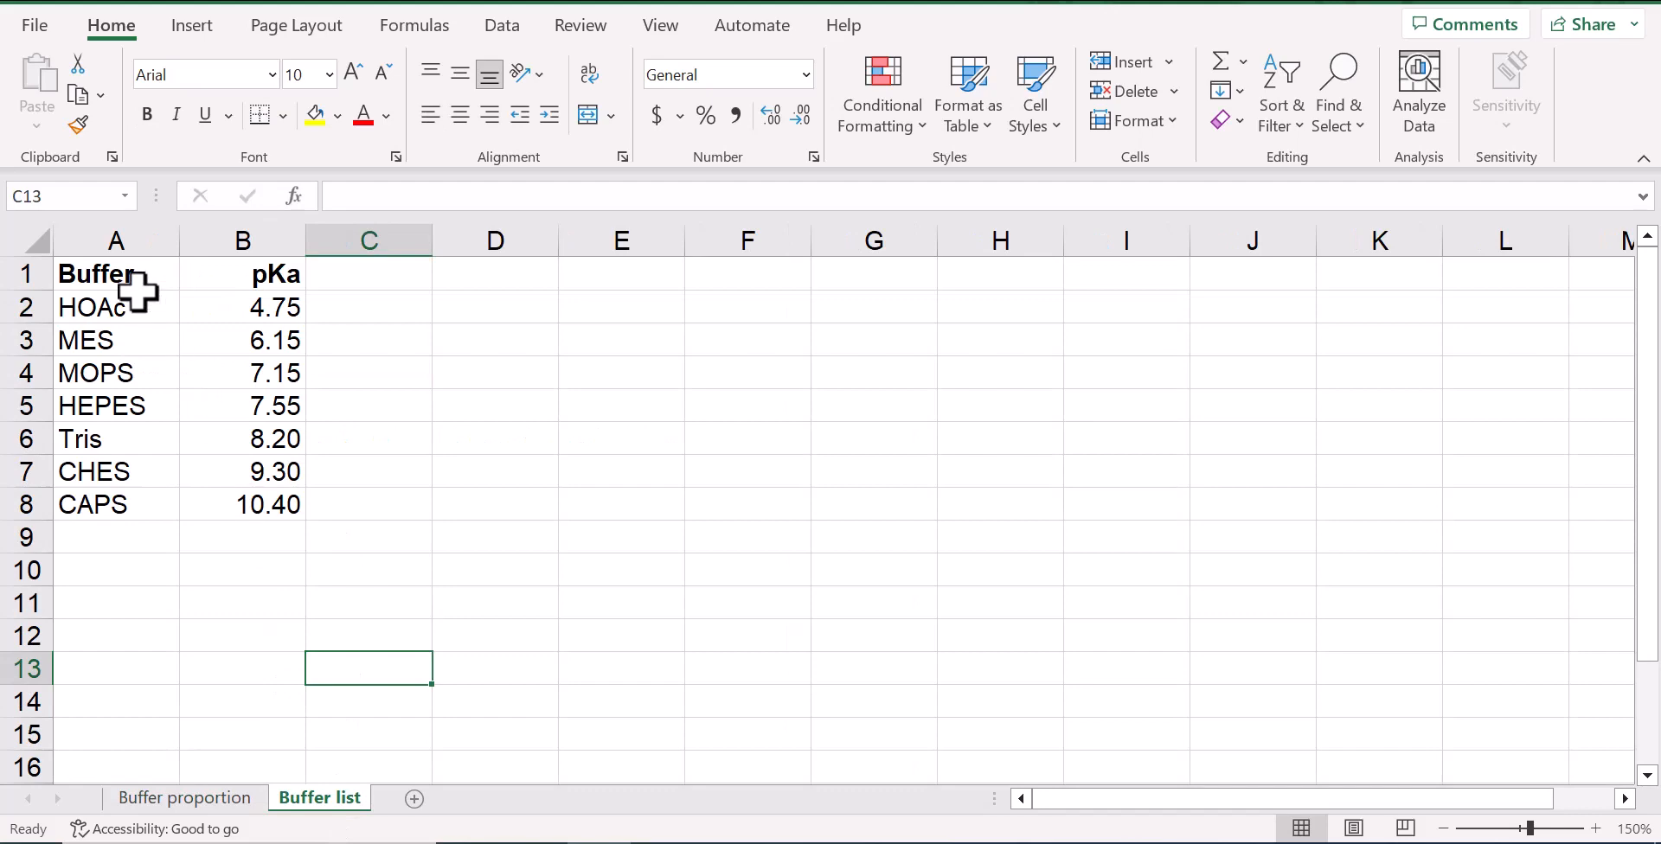
left_click(167, 801)
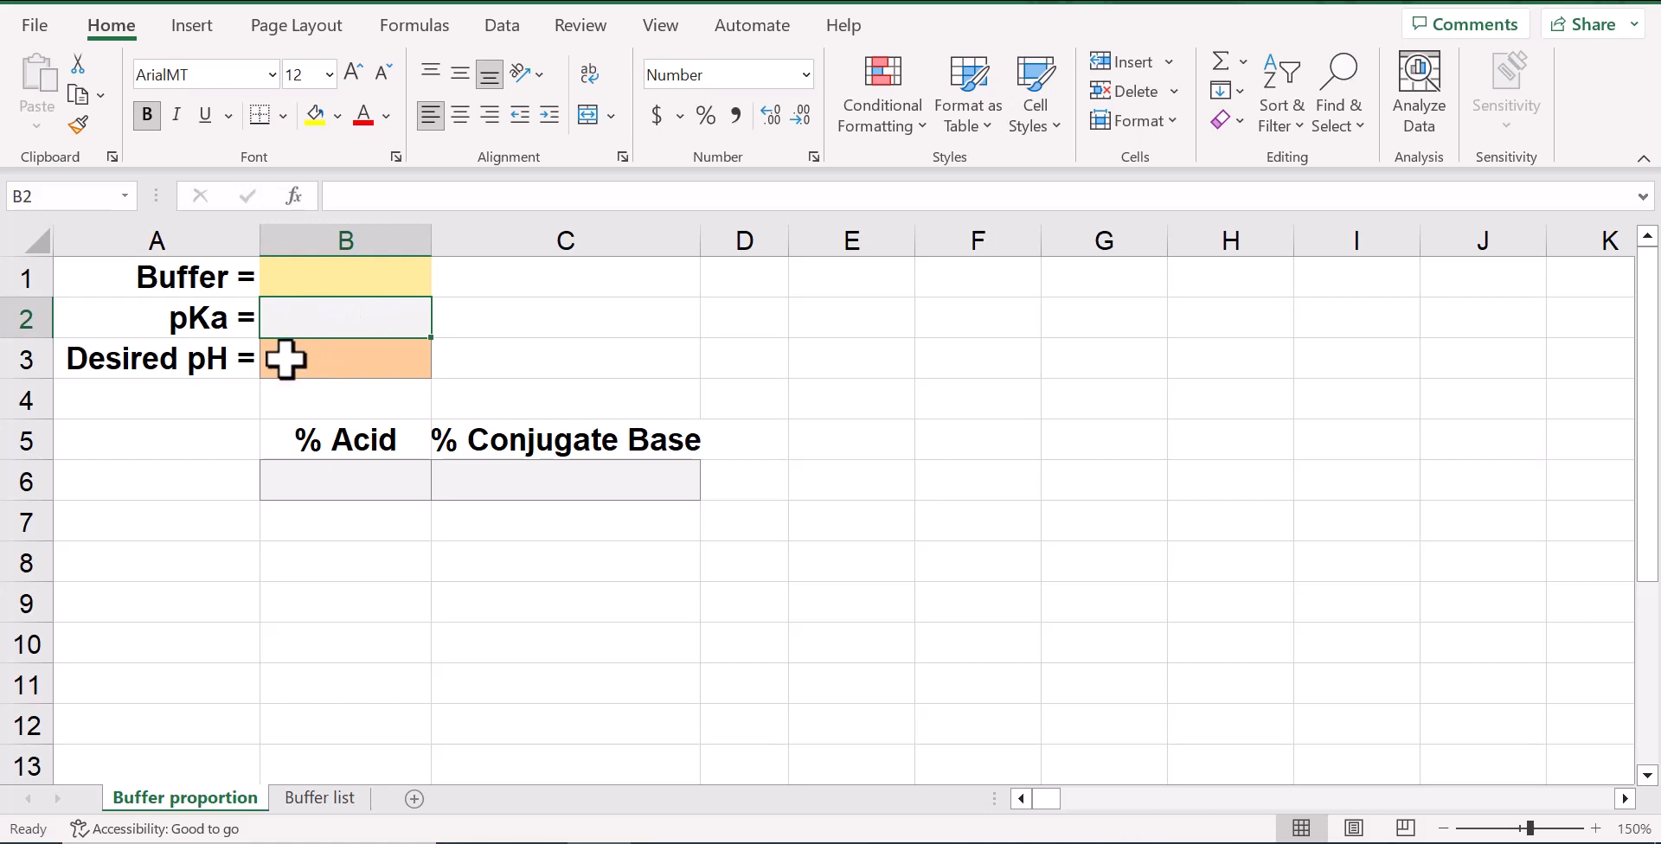
left_click(330, 364)
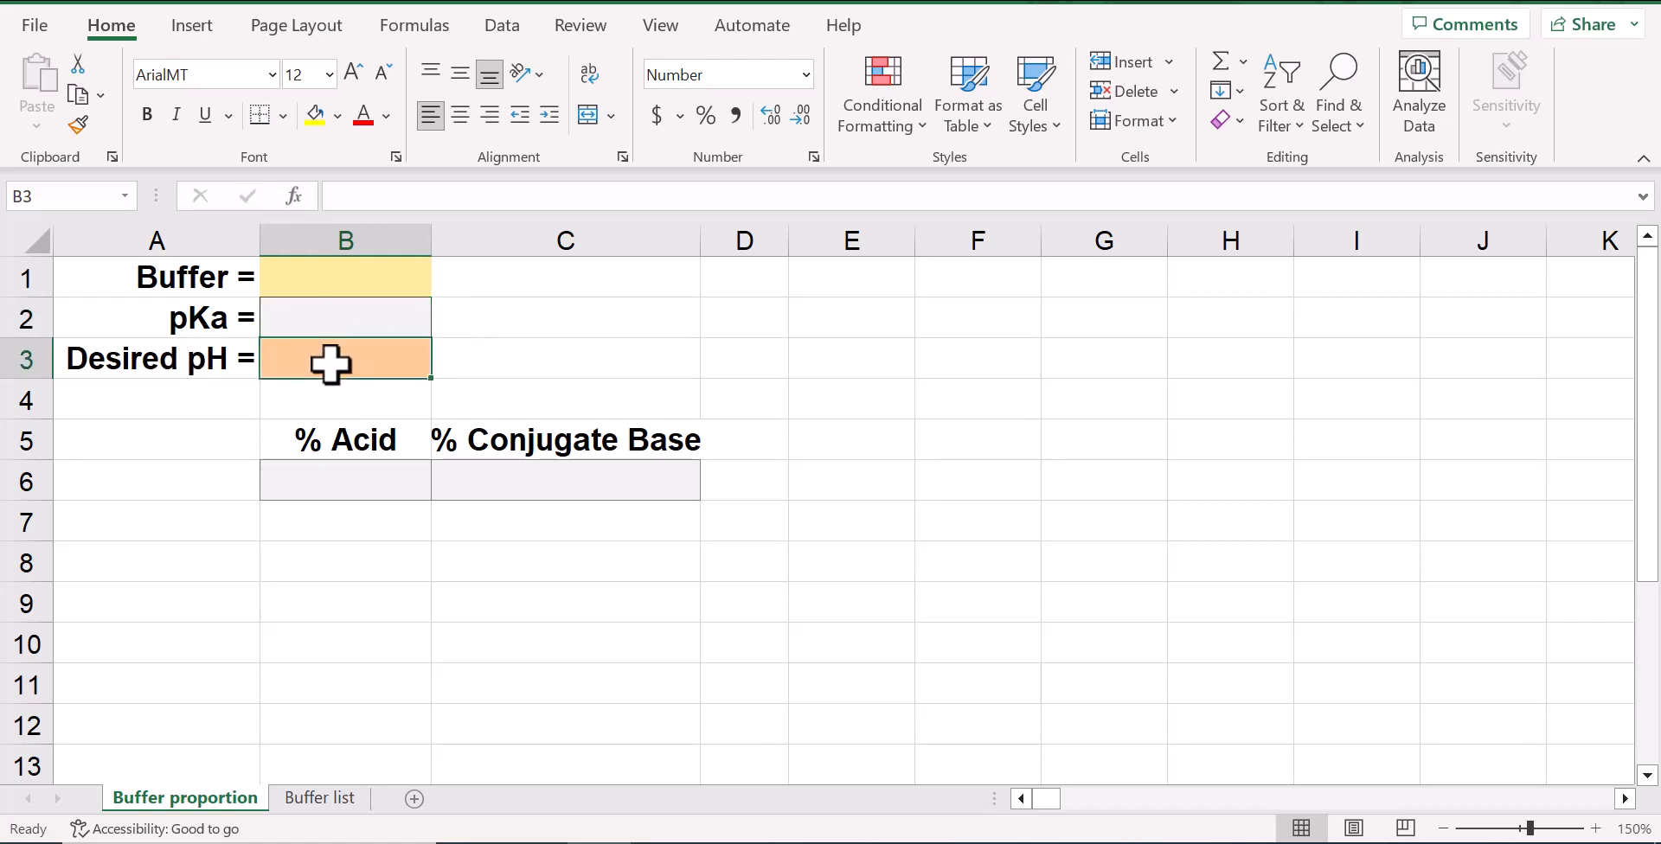
left_click(329, 469)
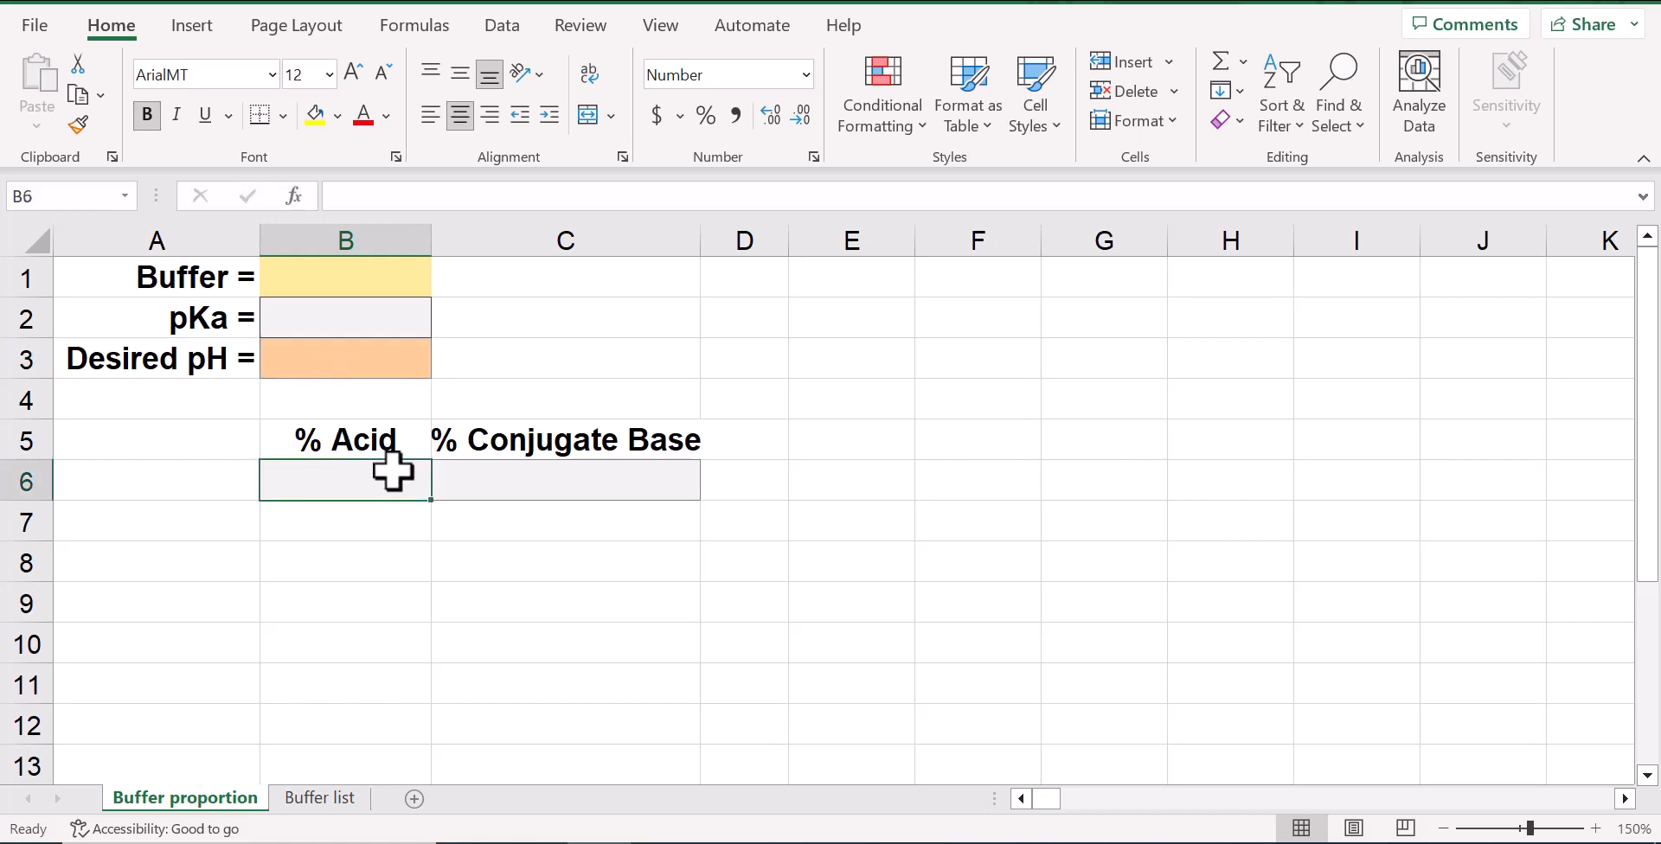
left_click(541, 476)
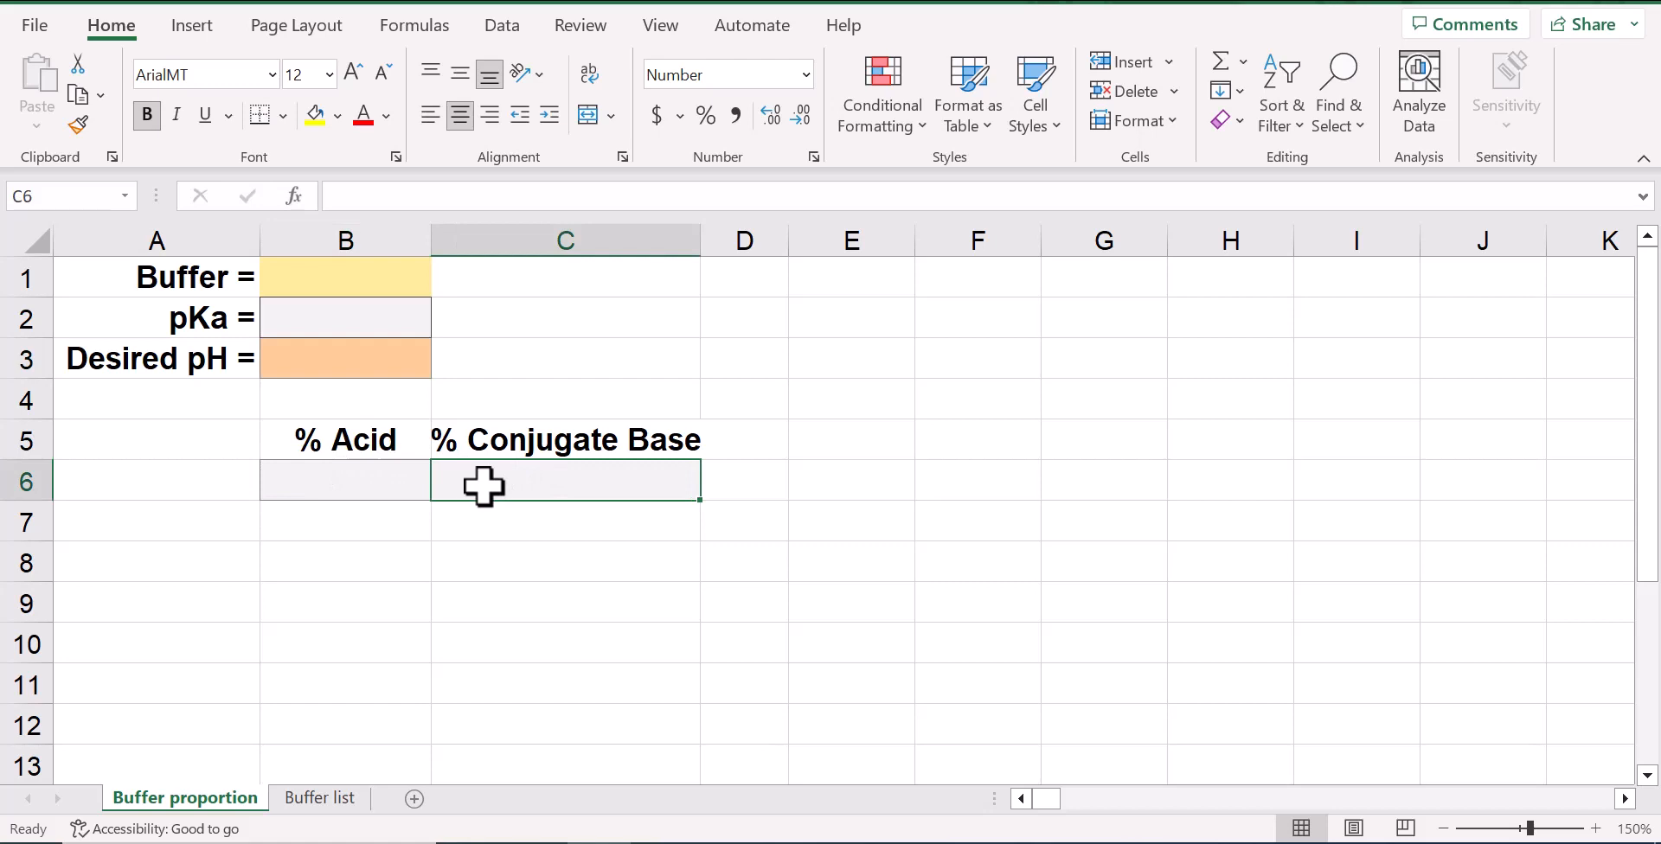
left_click(345, 362)
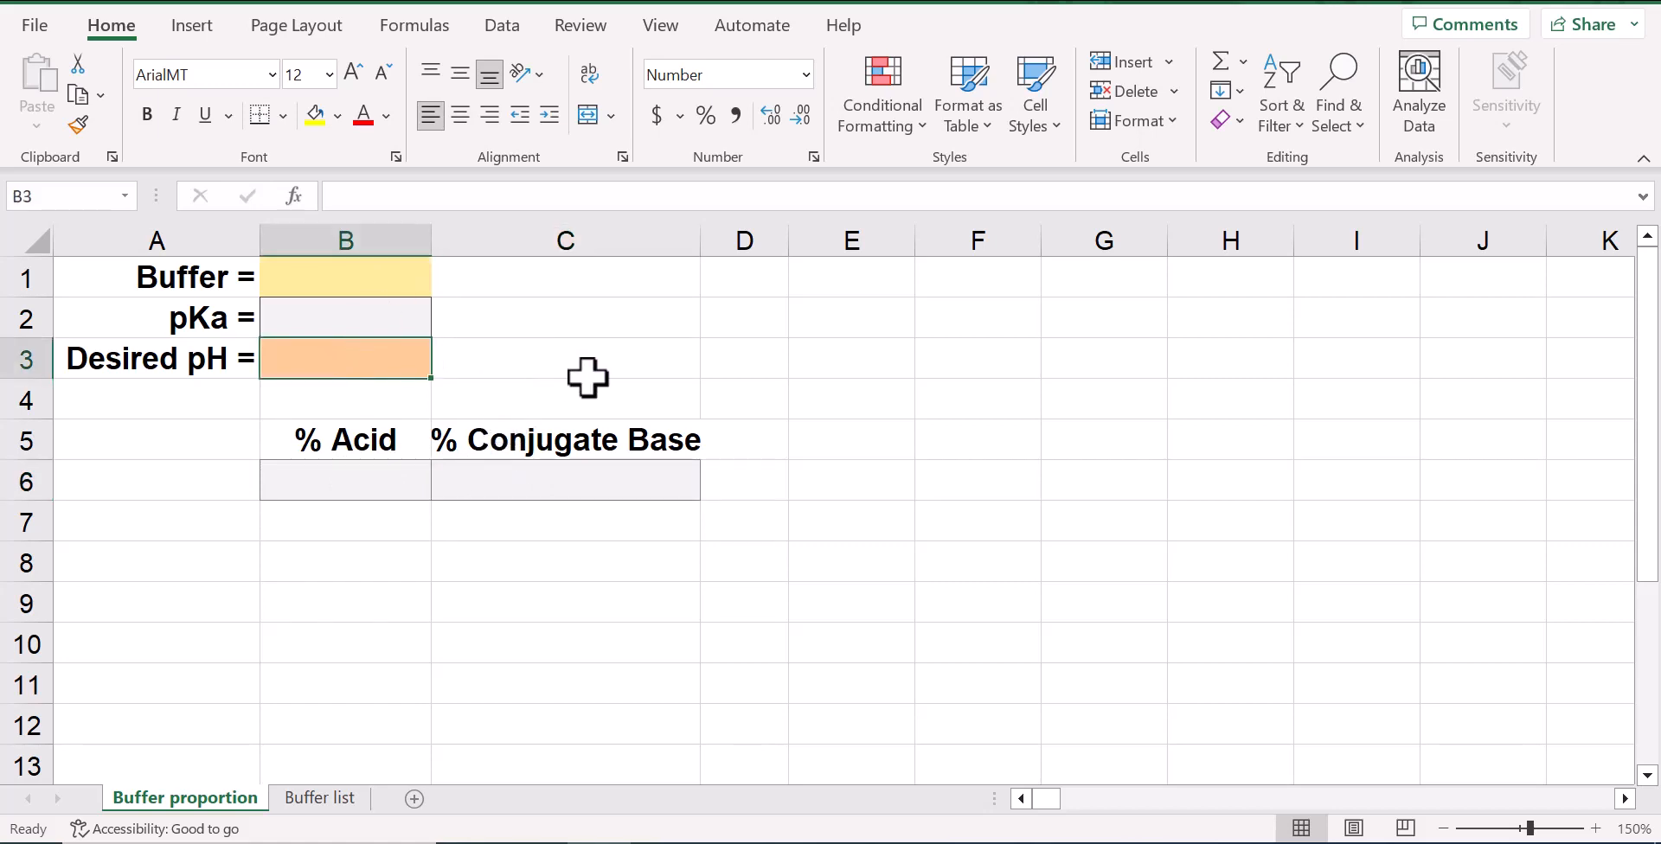
Set data validation on the Buffer cell B1 to allow a list sourced from A2:A8 of the Buffer list sheet
left_click(380, 280)
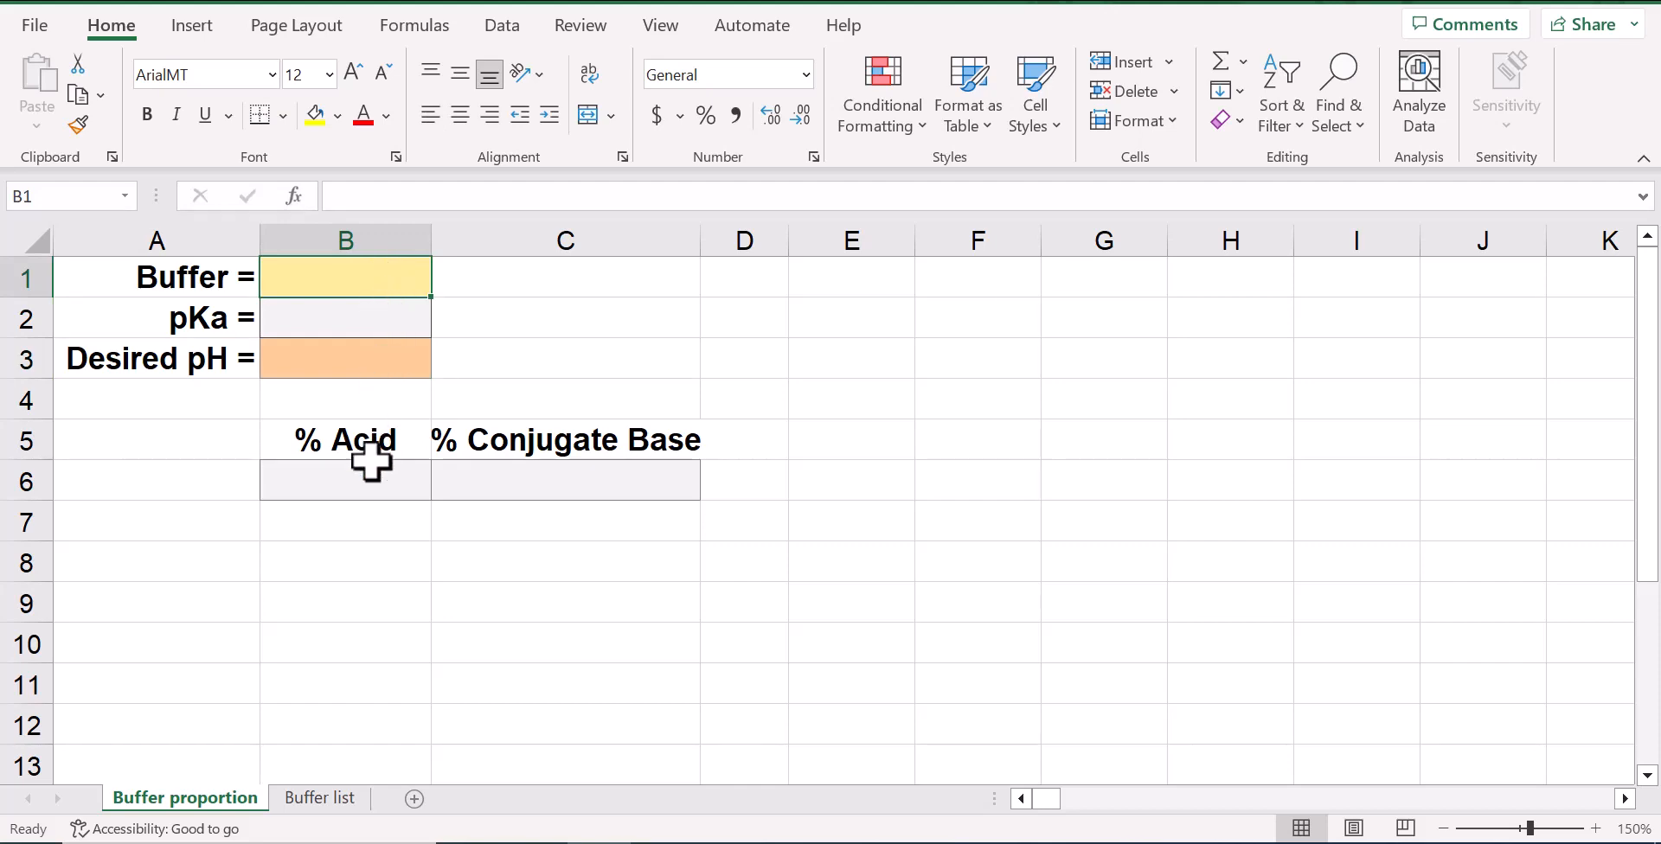
left_click(334, 806)
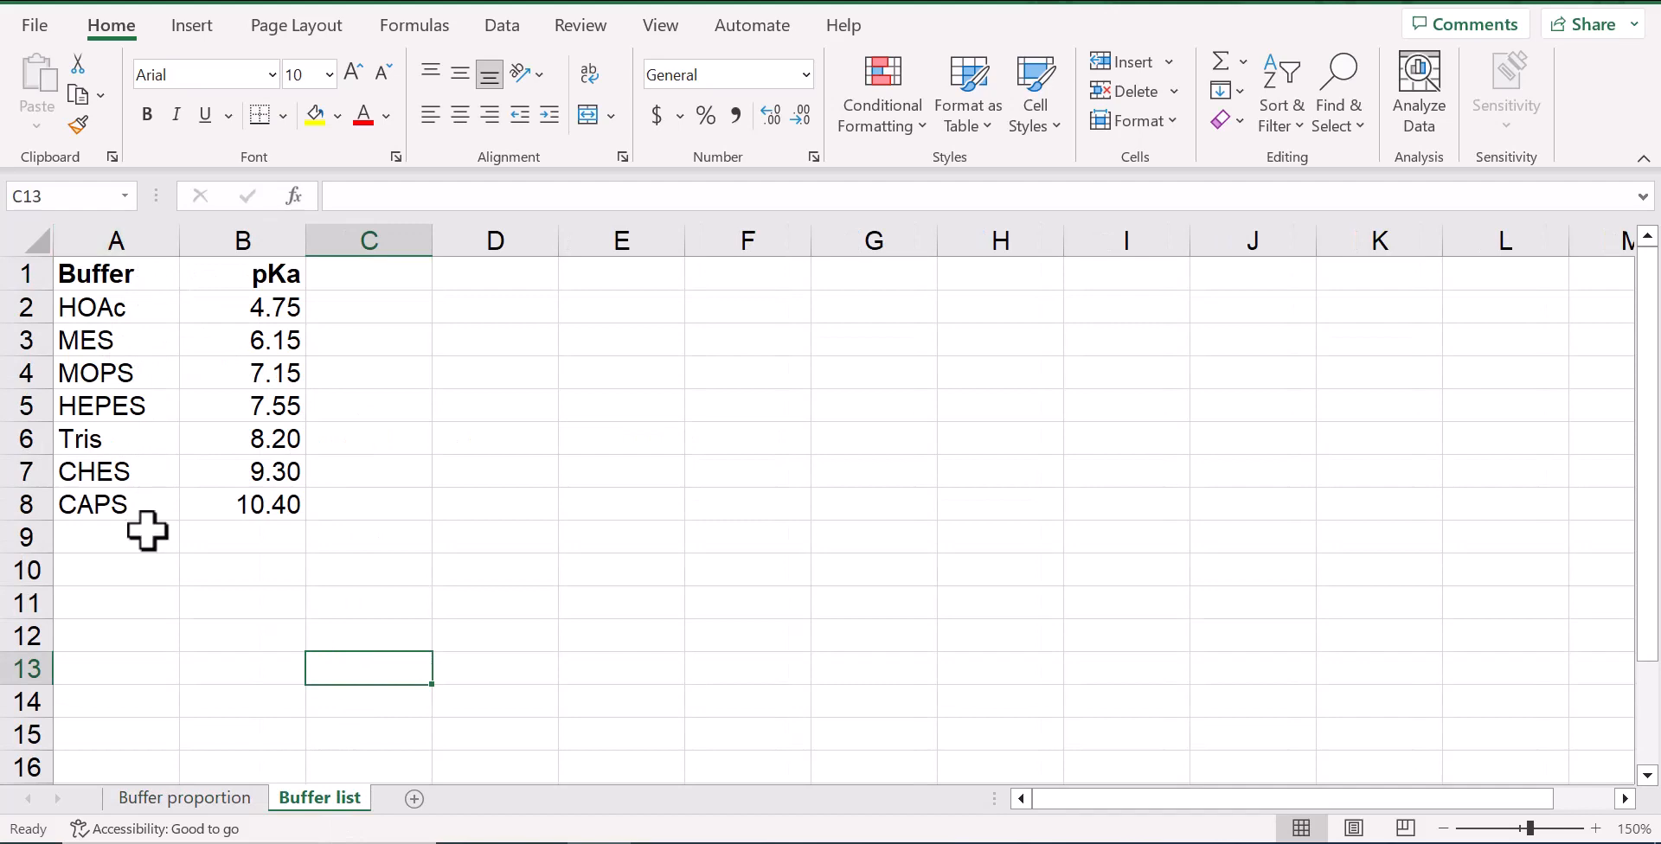
left_click(223, 798)
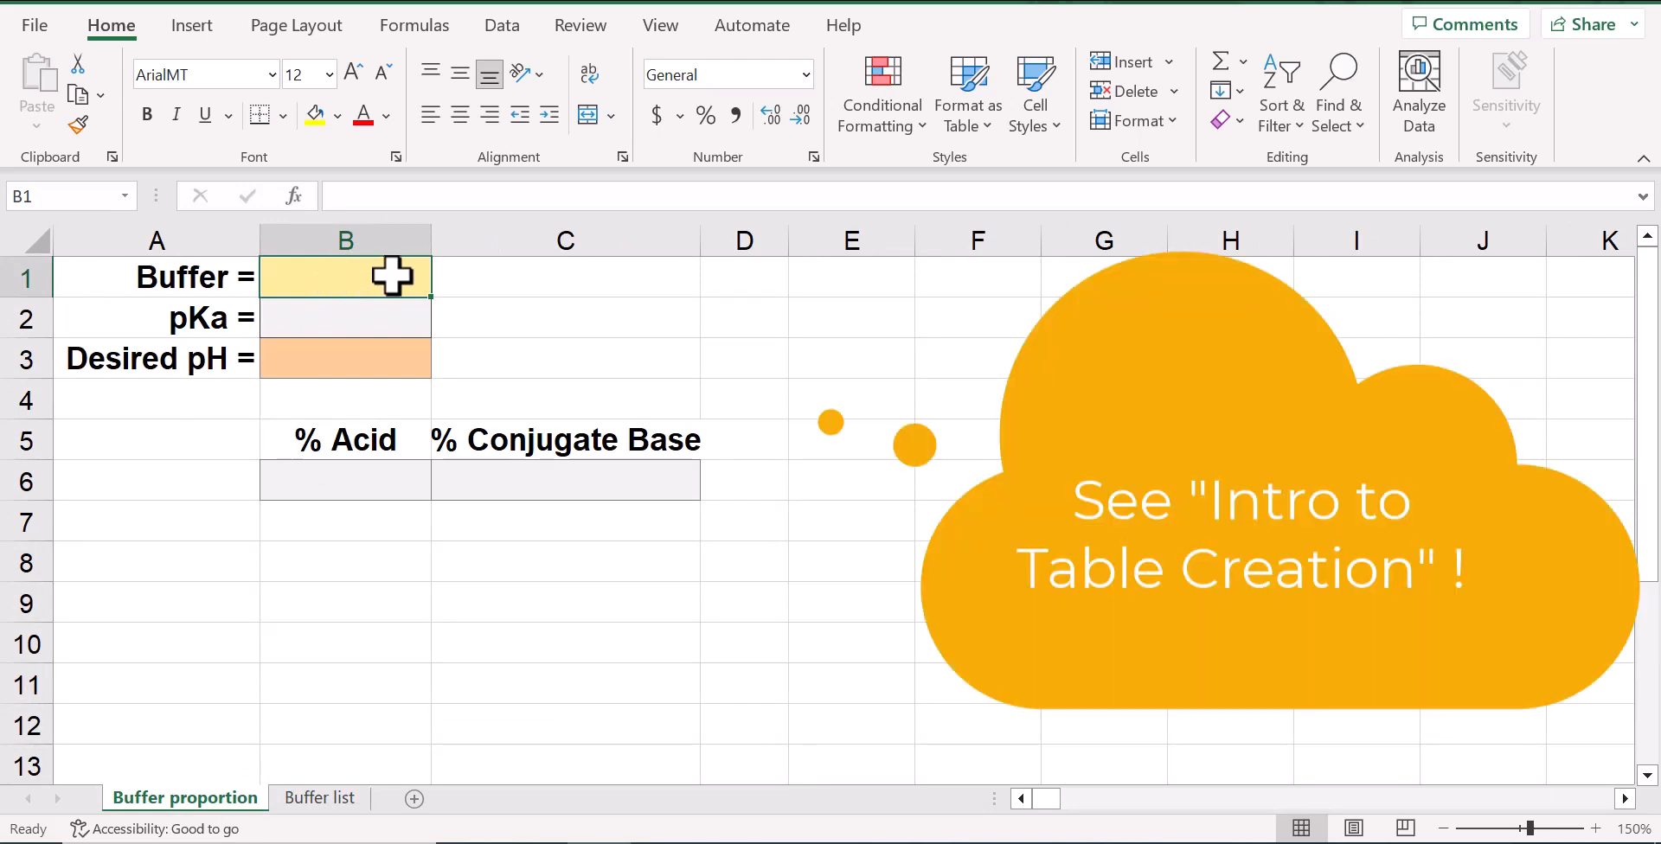
left_click(511, 24)
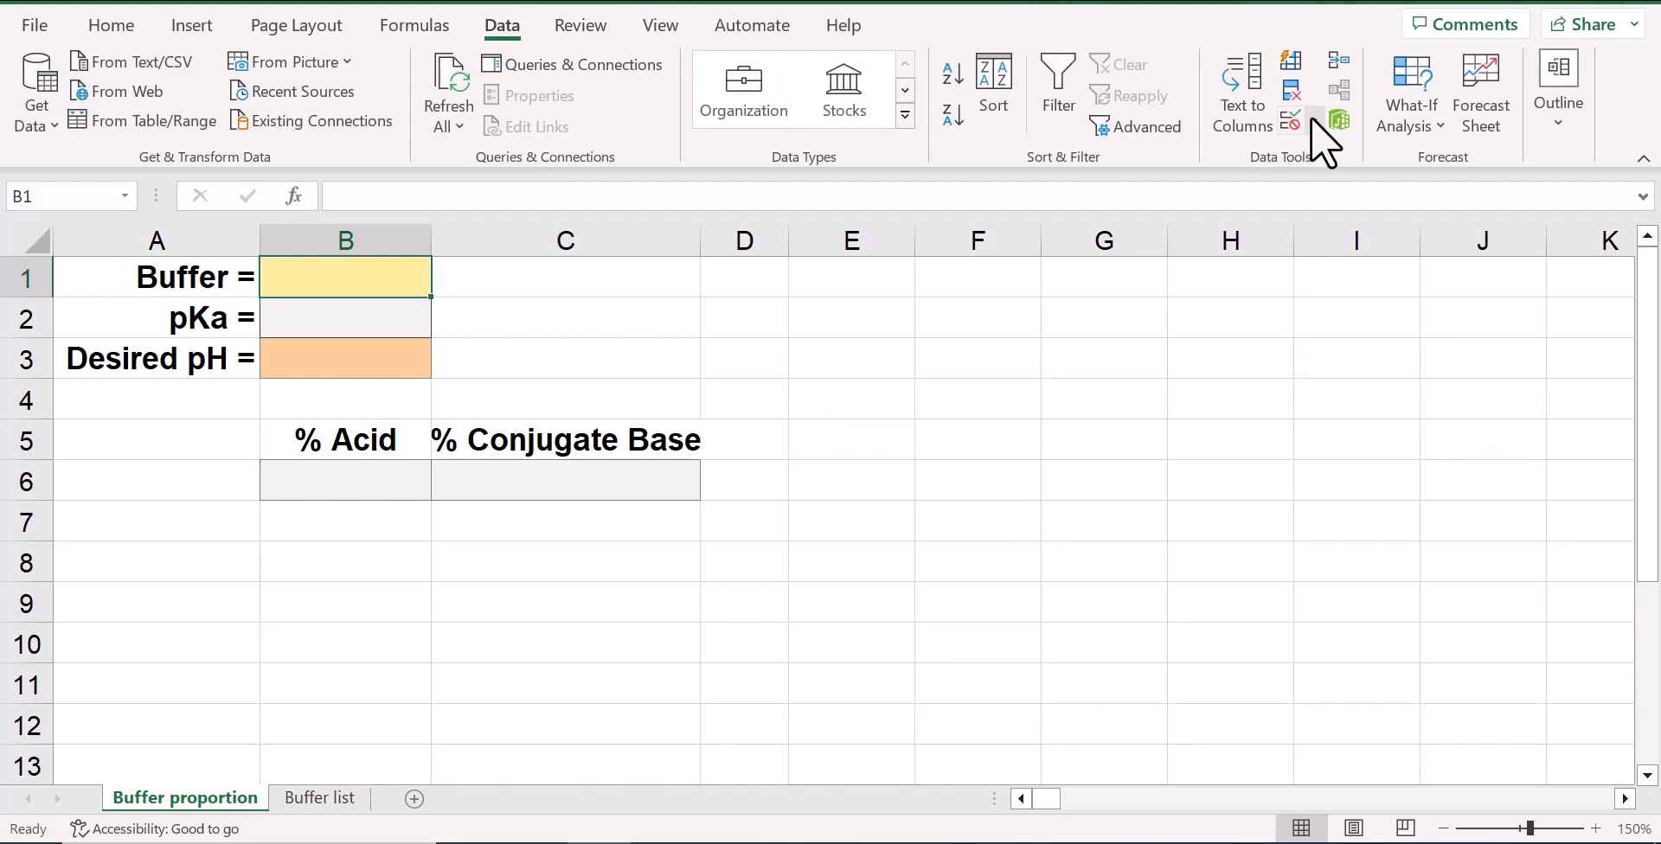
left_click(1312, 121)
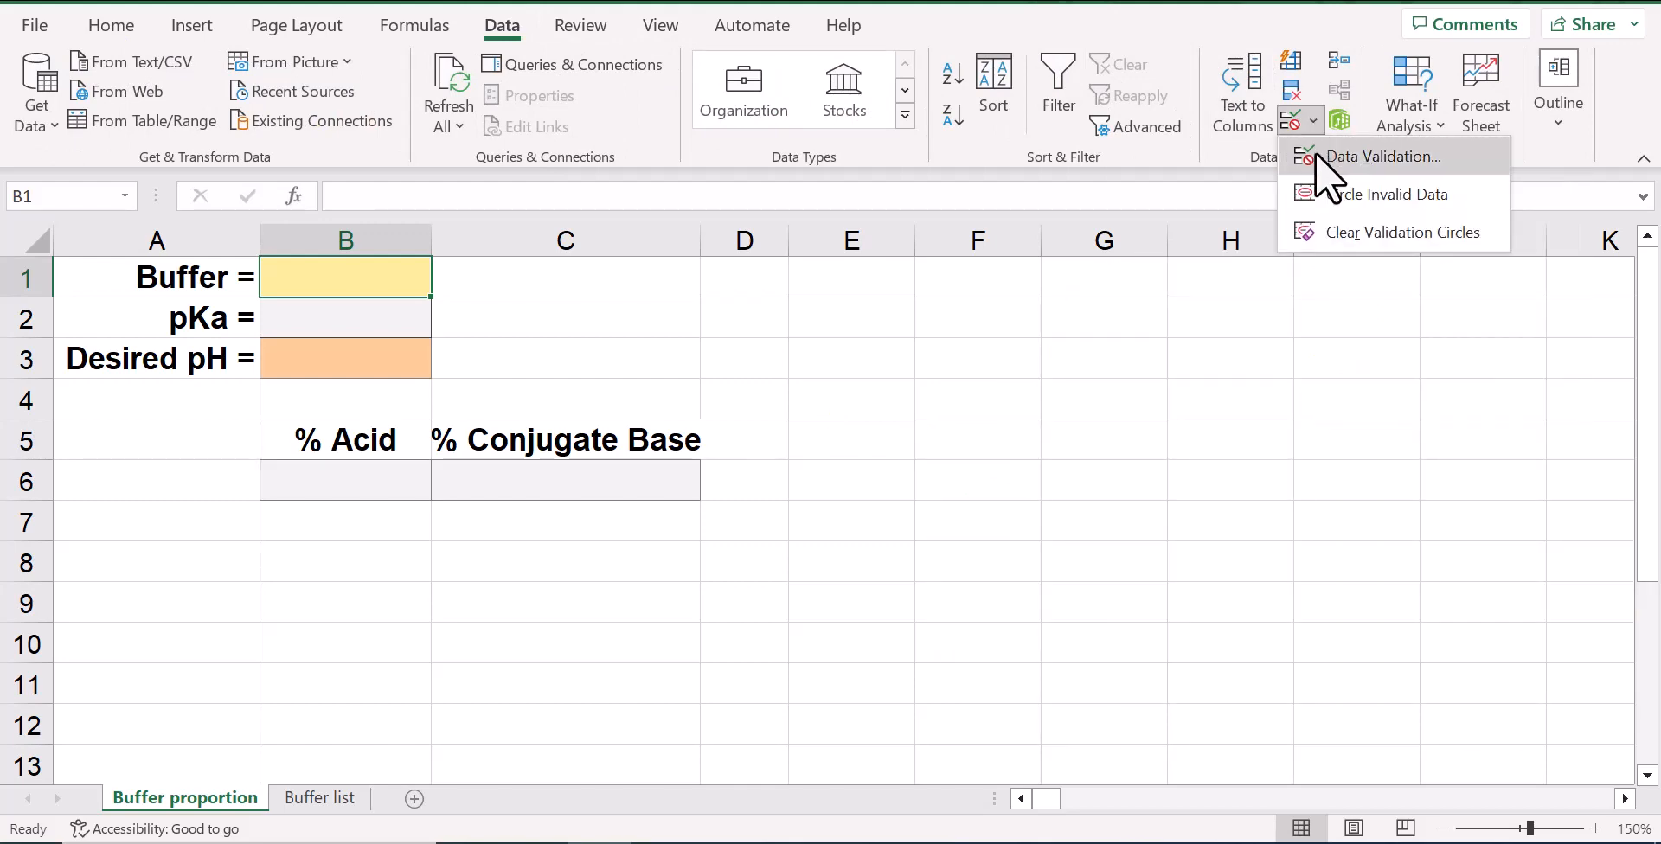
left_click(1315, 153)
left_click(756, 189)
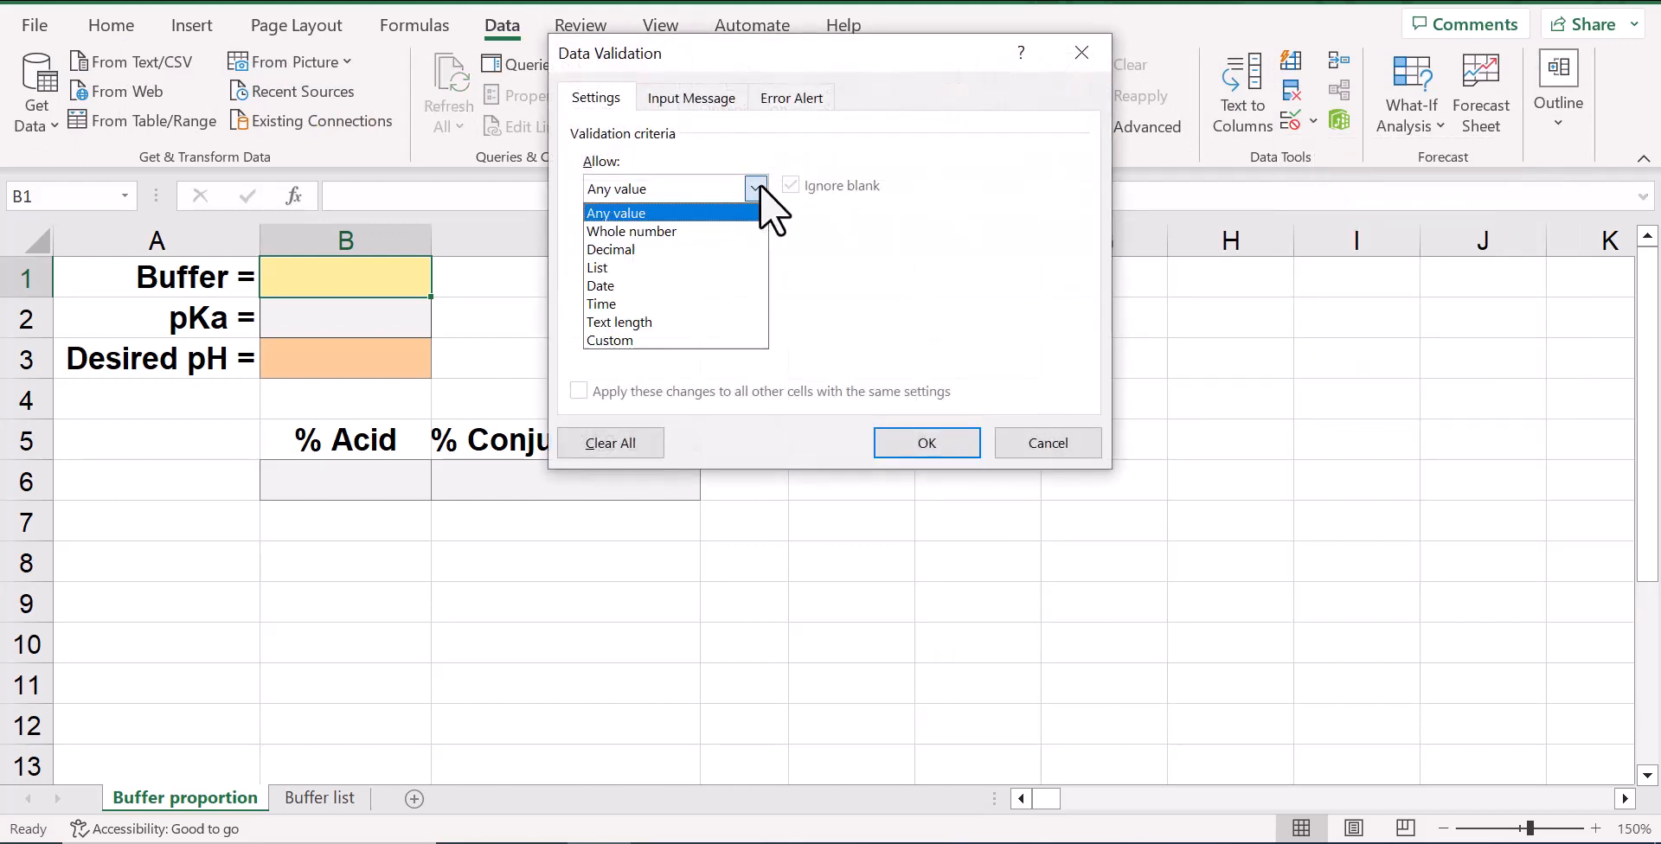
left_click(642, 268)
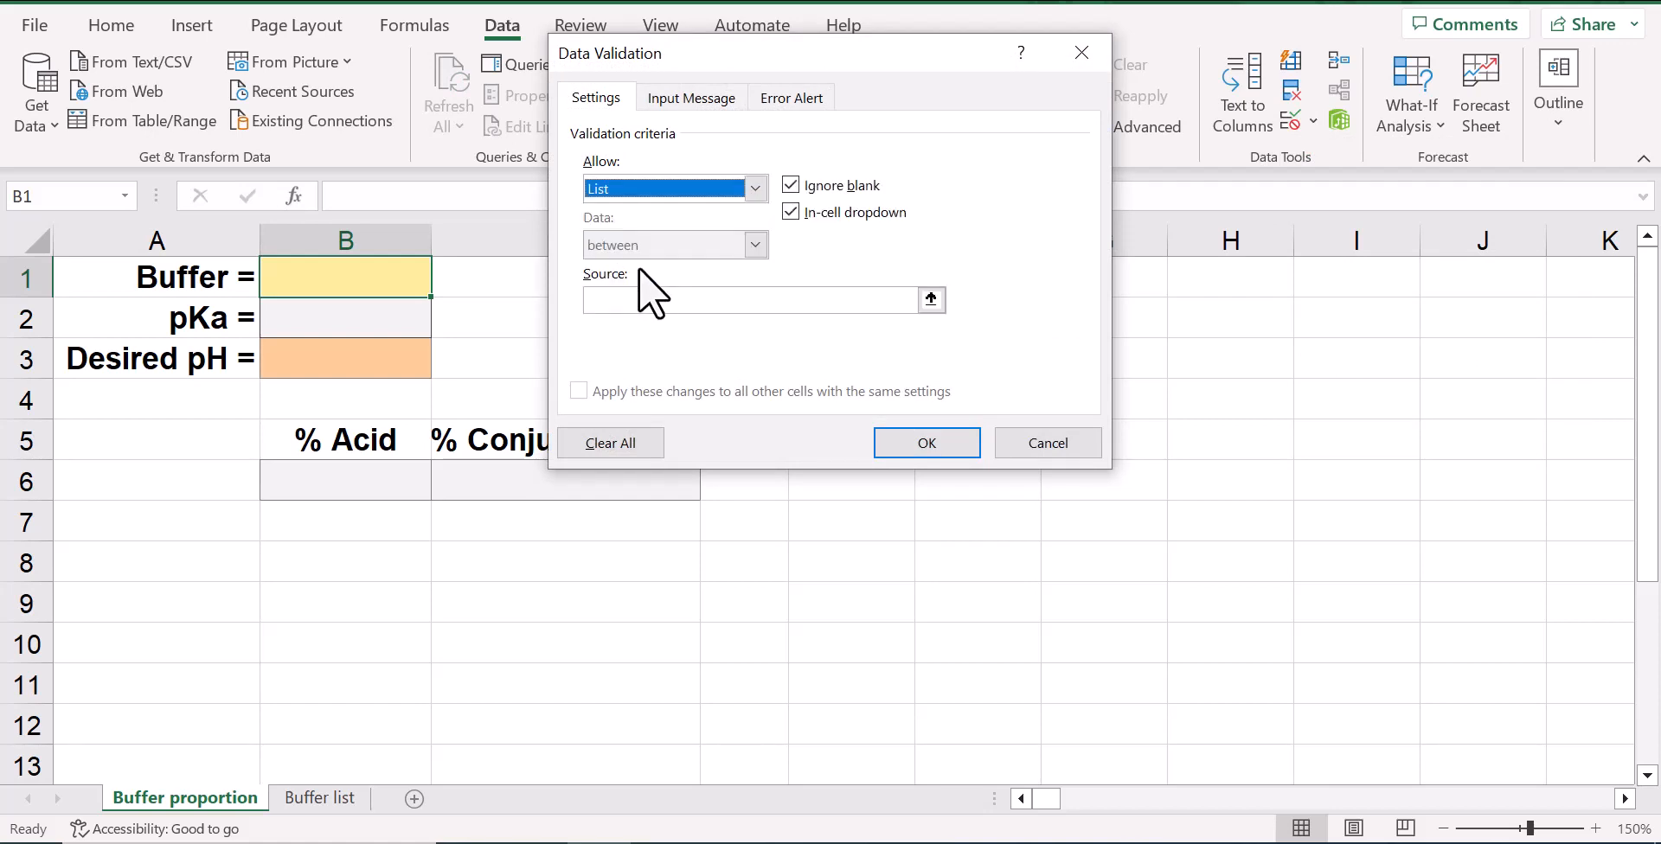
left_click(616, 298)
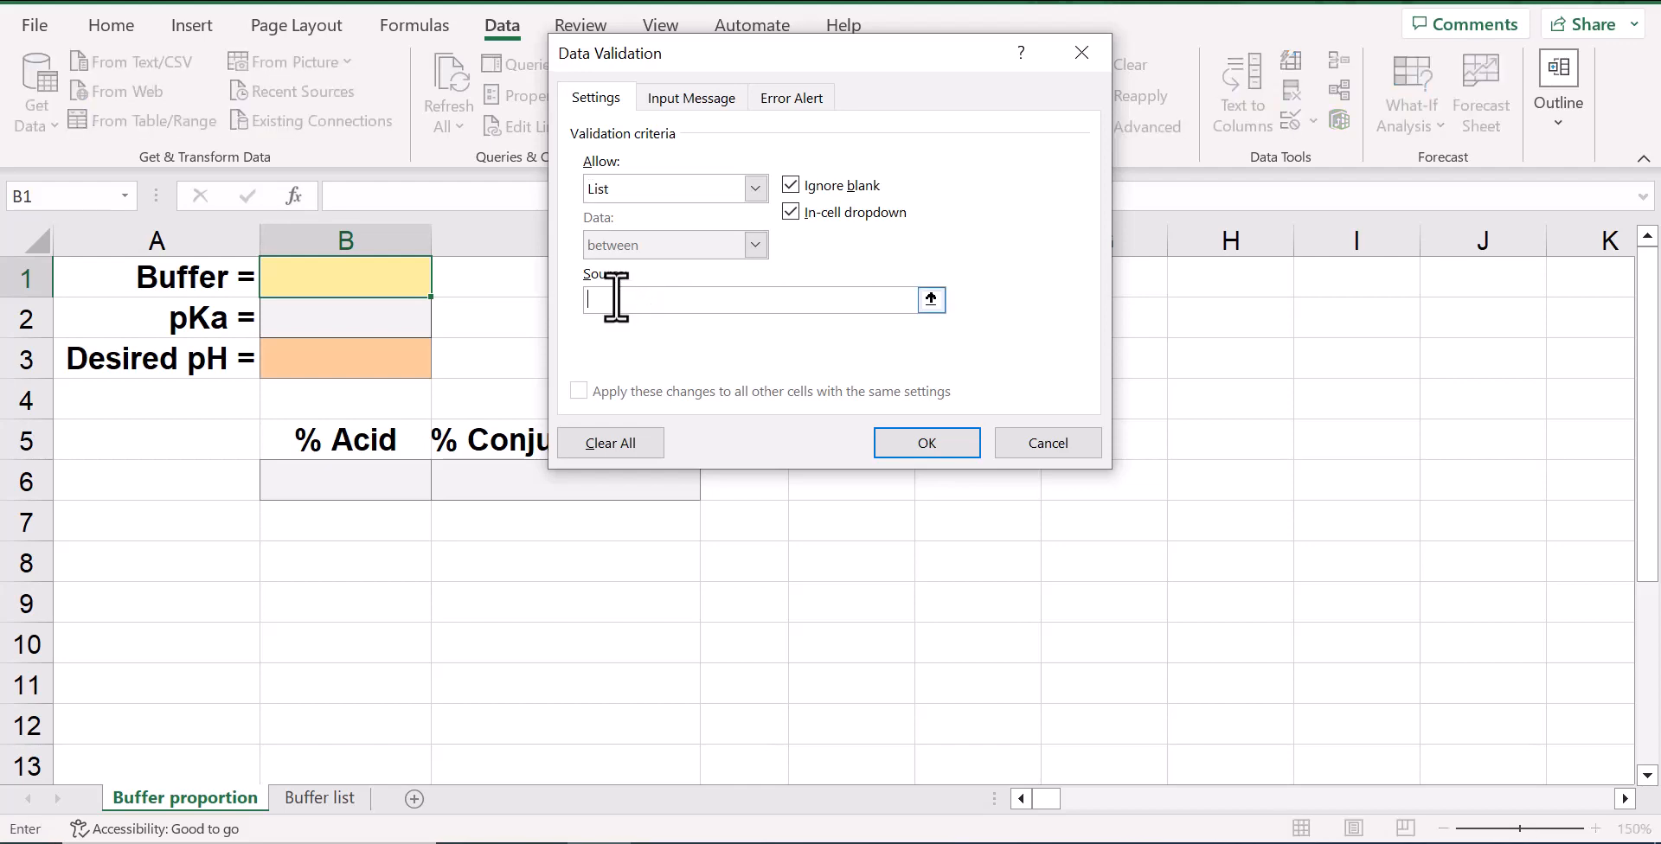
left_click(344, 800)
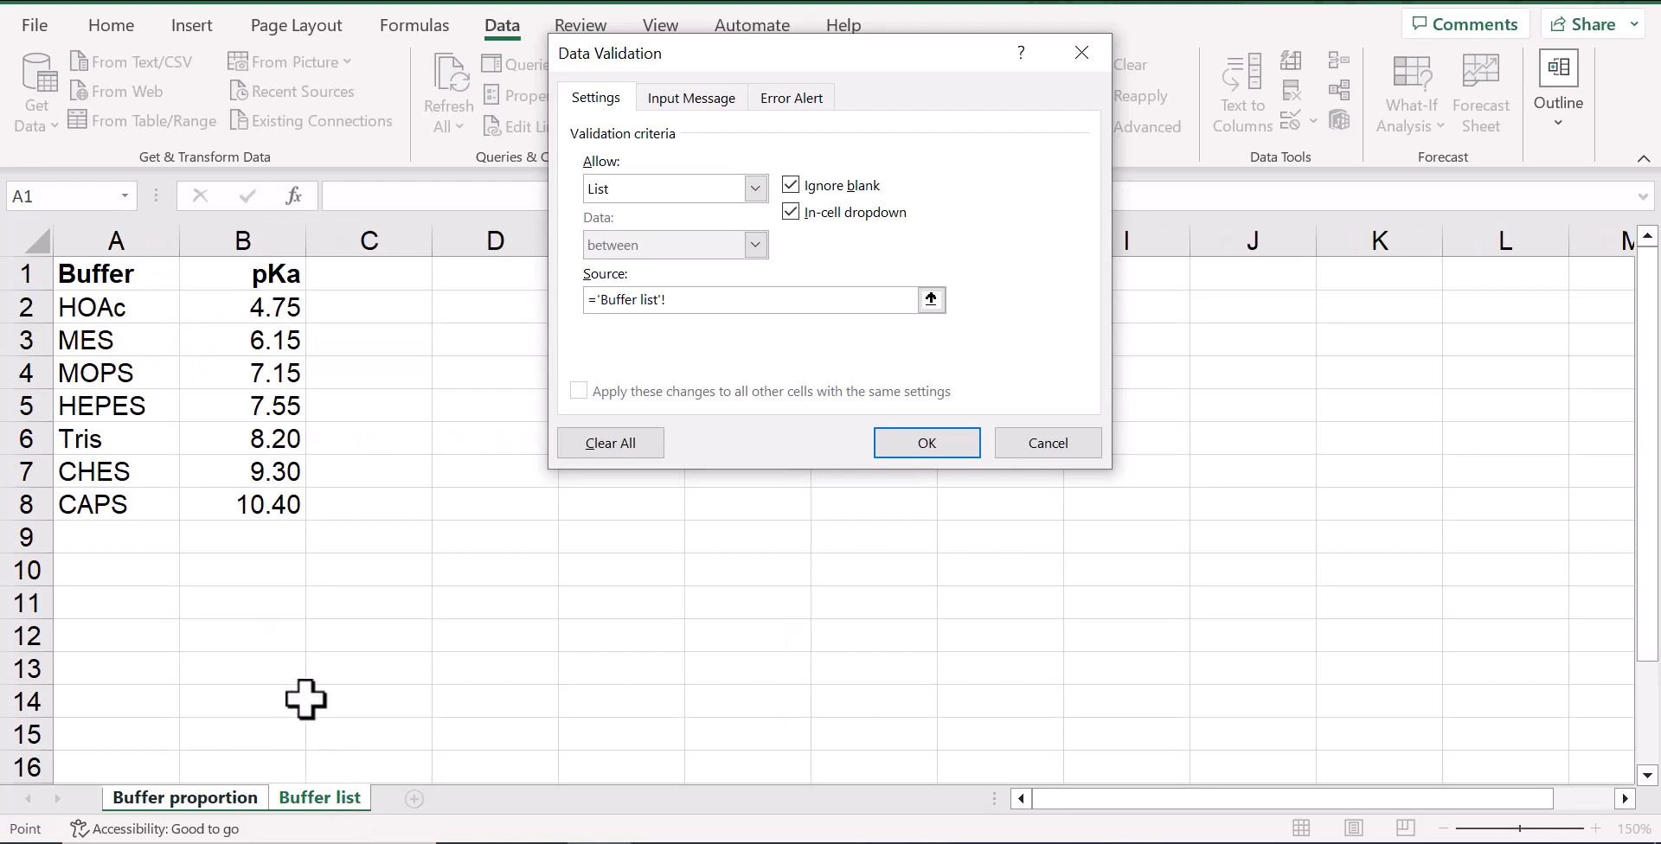
left_click_drag(132, 314, 117, 508)
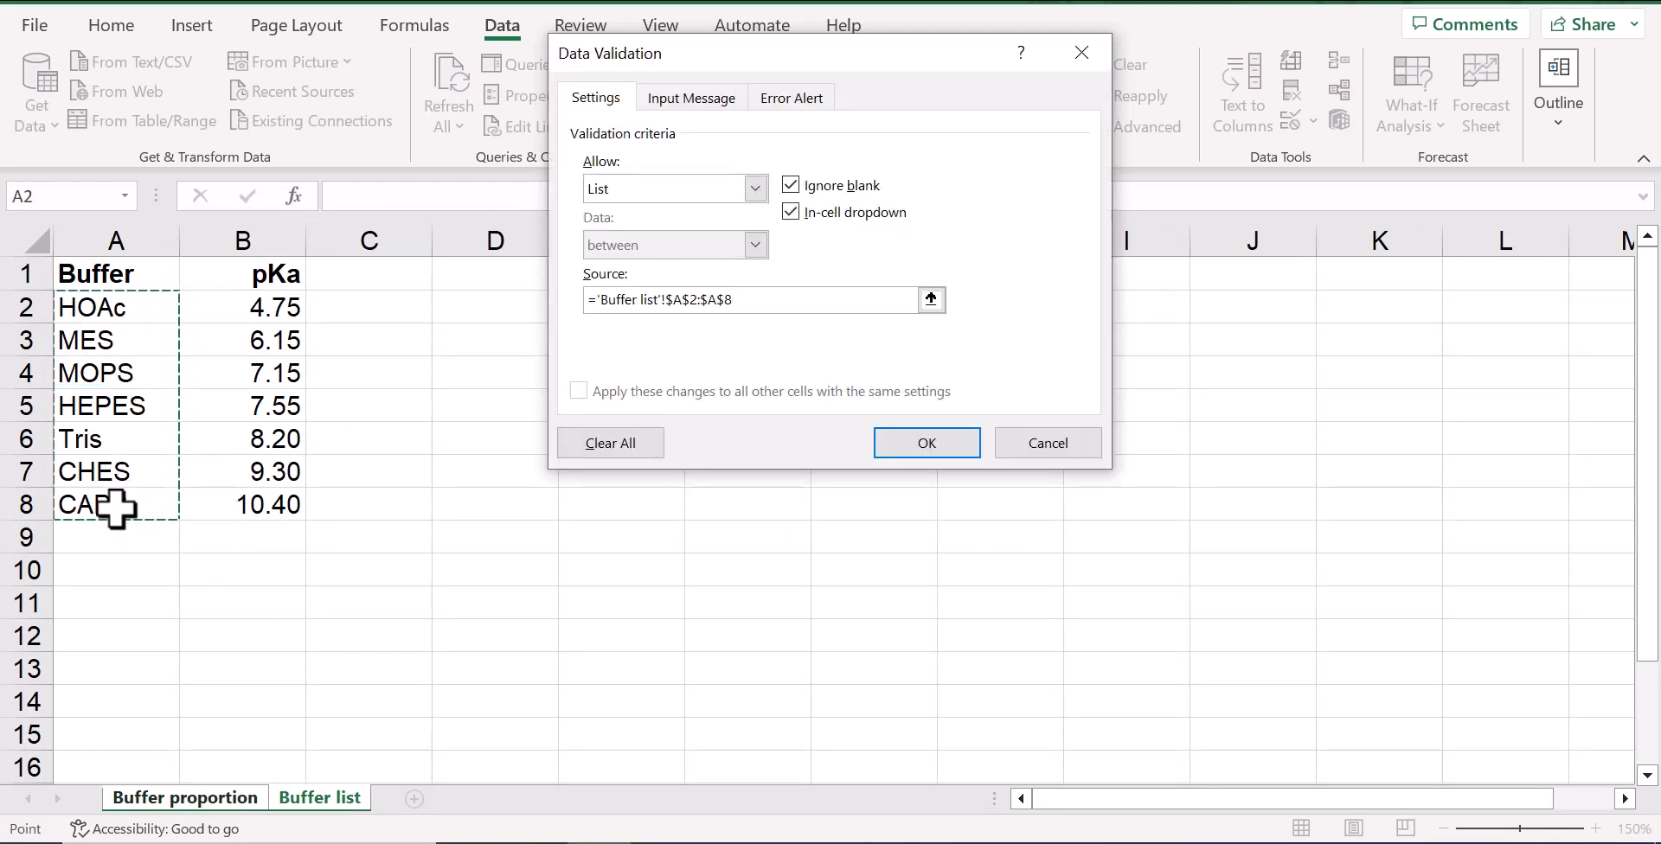
Add the validation input message "a buffer from the list" titled "Select" to cell B1, and choose MOPS as the buffer
left_click(699, 97)
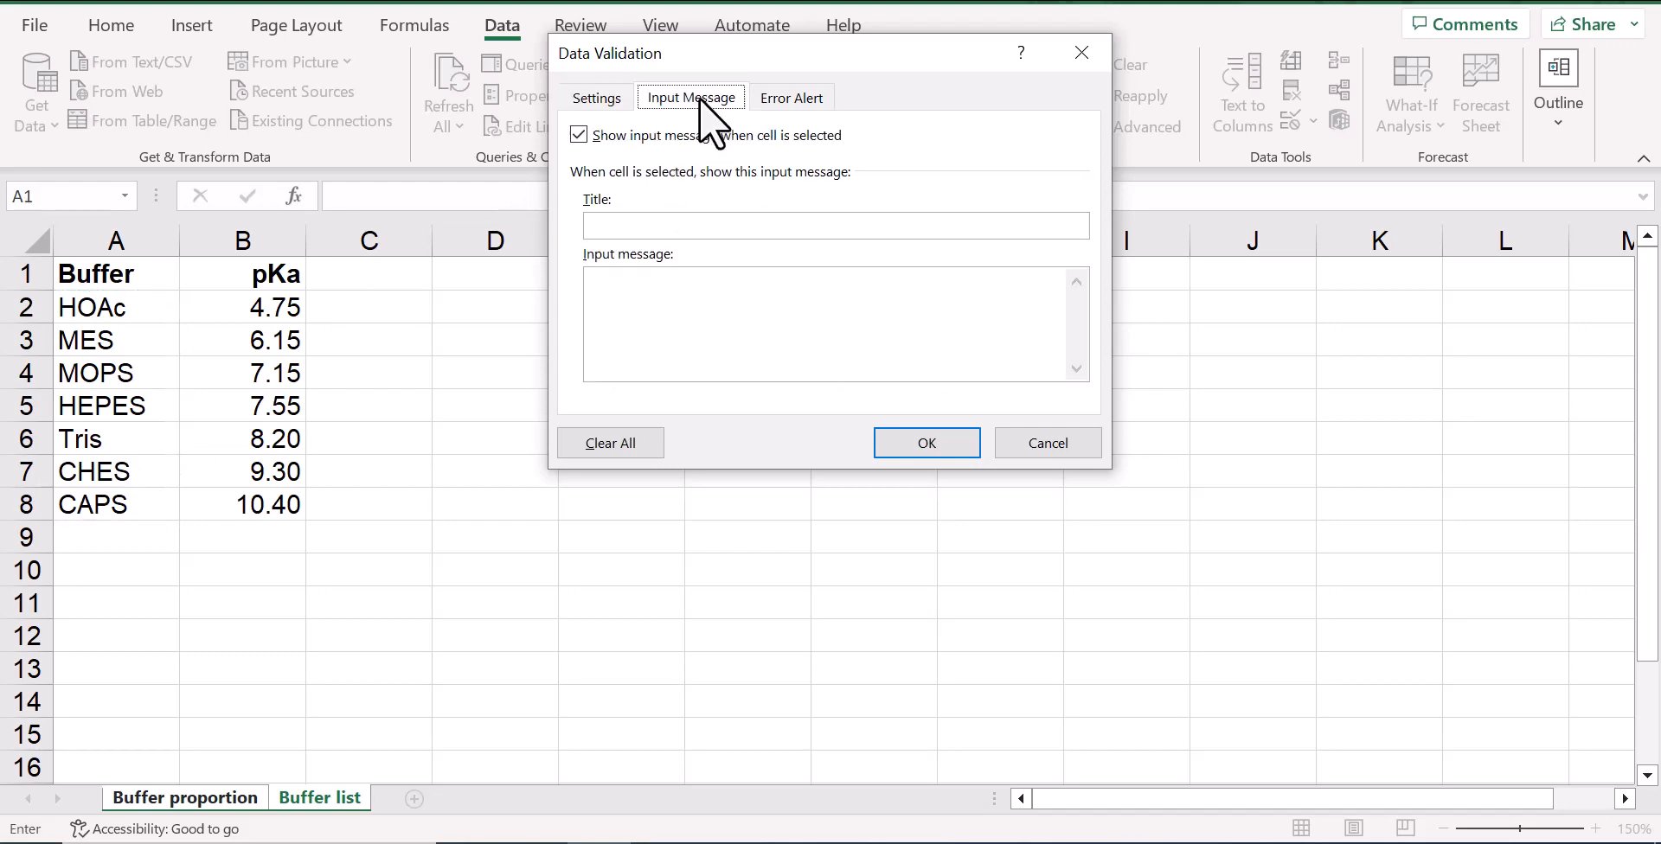
left_click(628, 227)
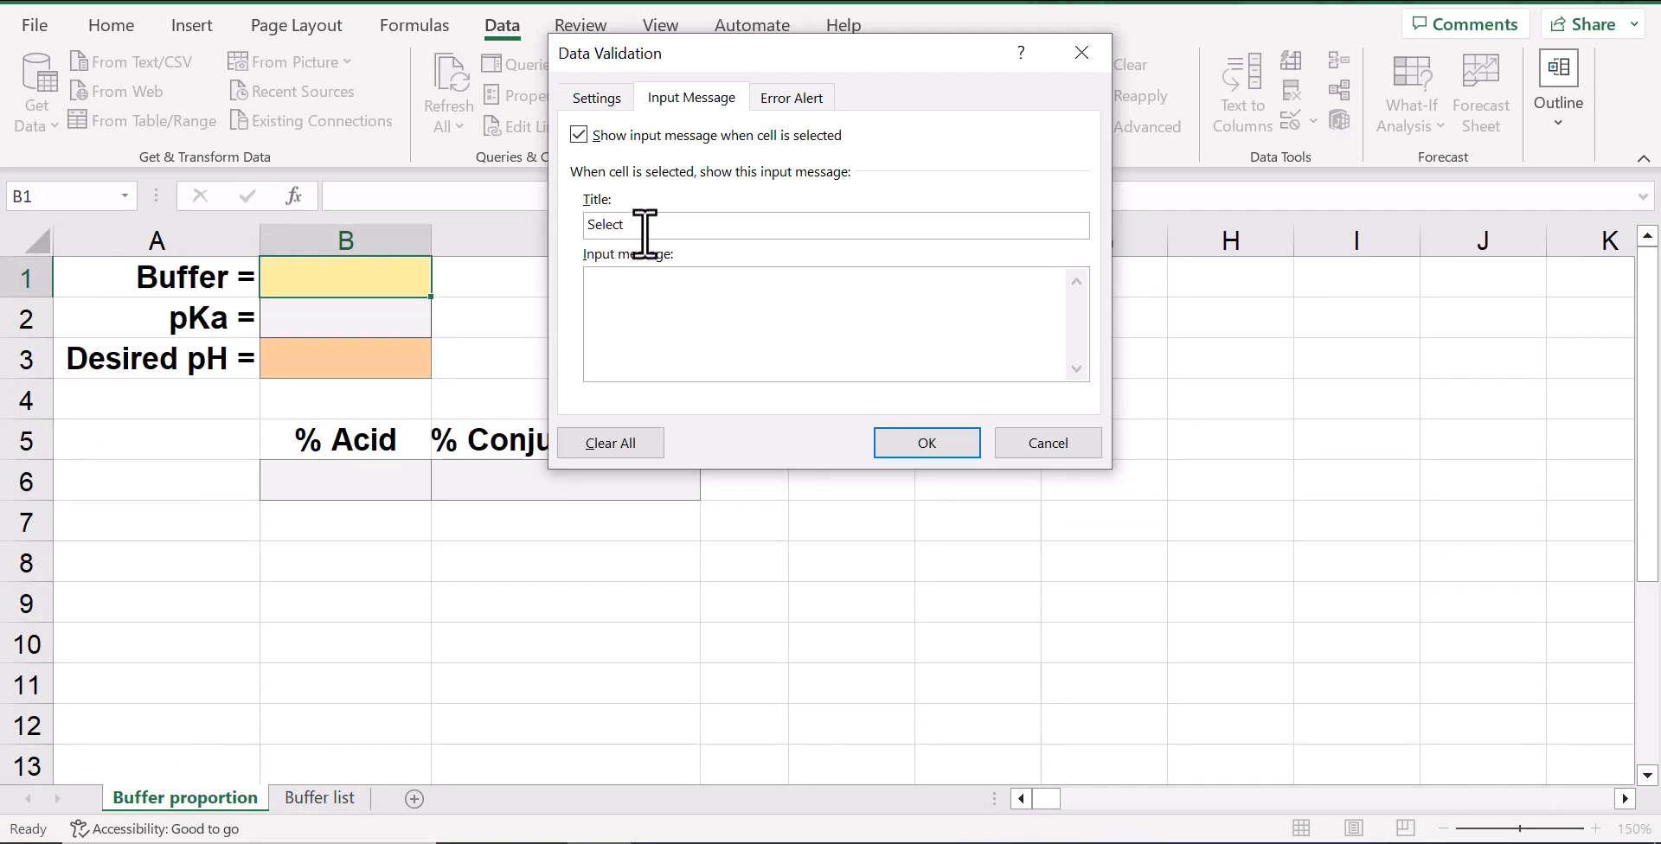
left_click(632, 286)
type("a buffer from the list")
left_click(942, 437)
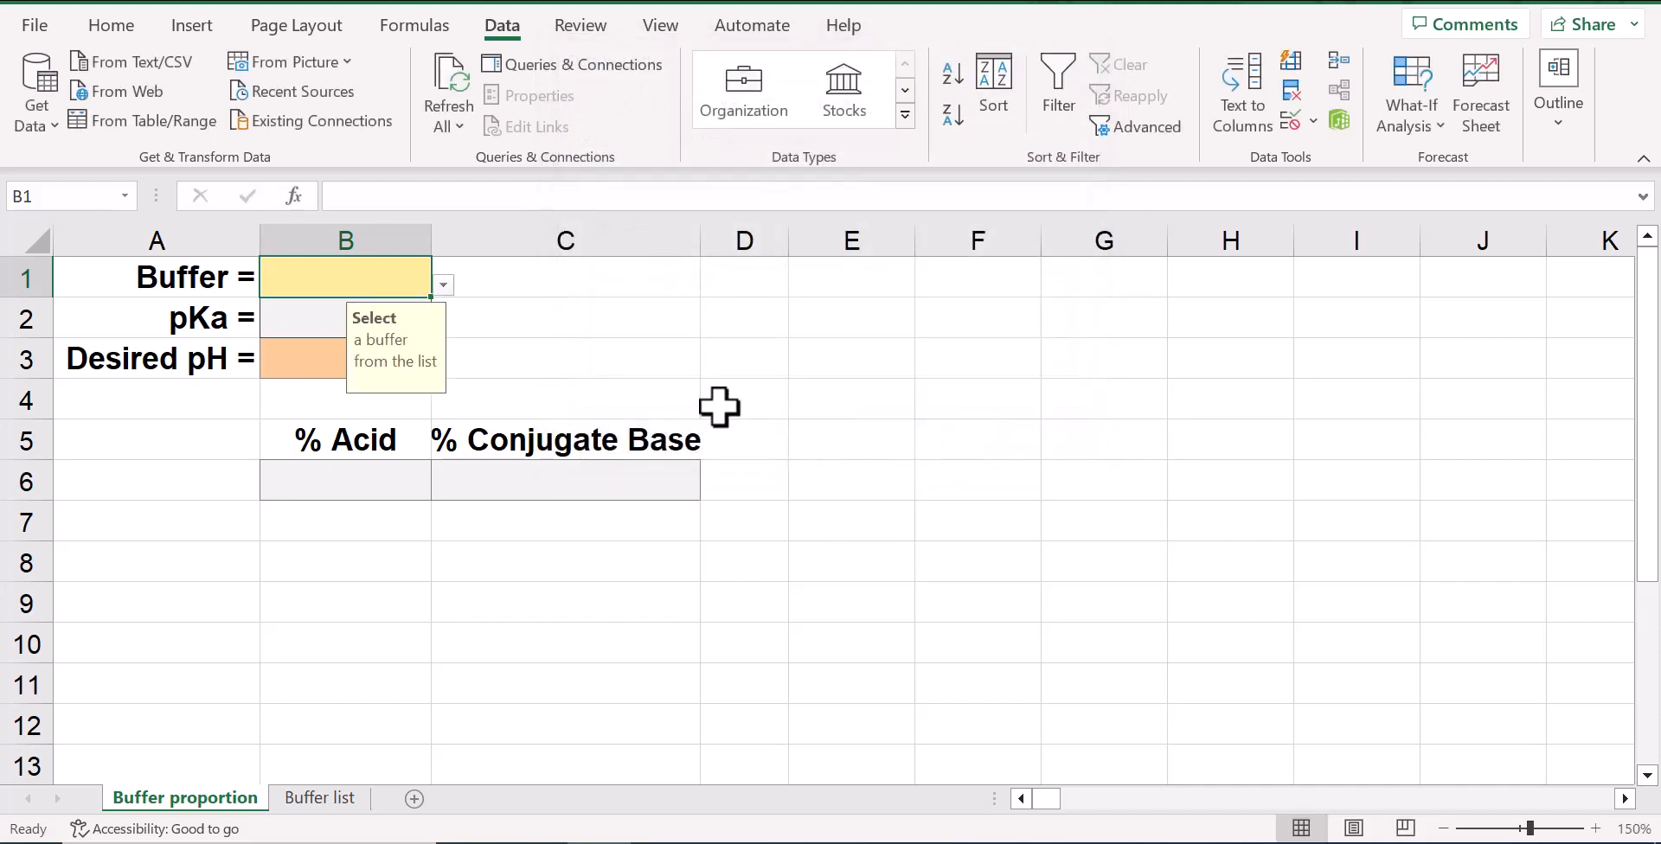
left_click(441, 286)
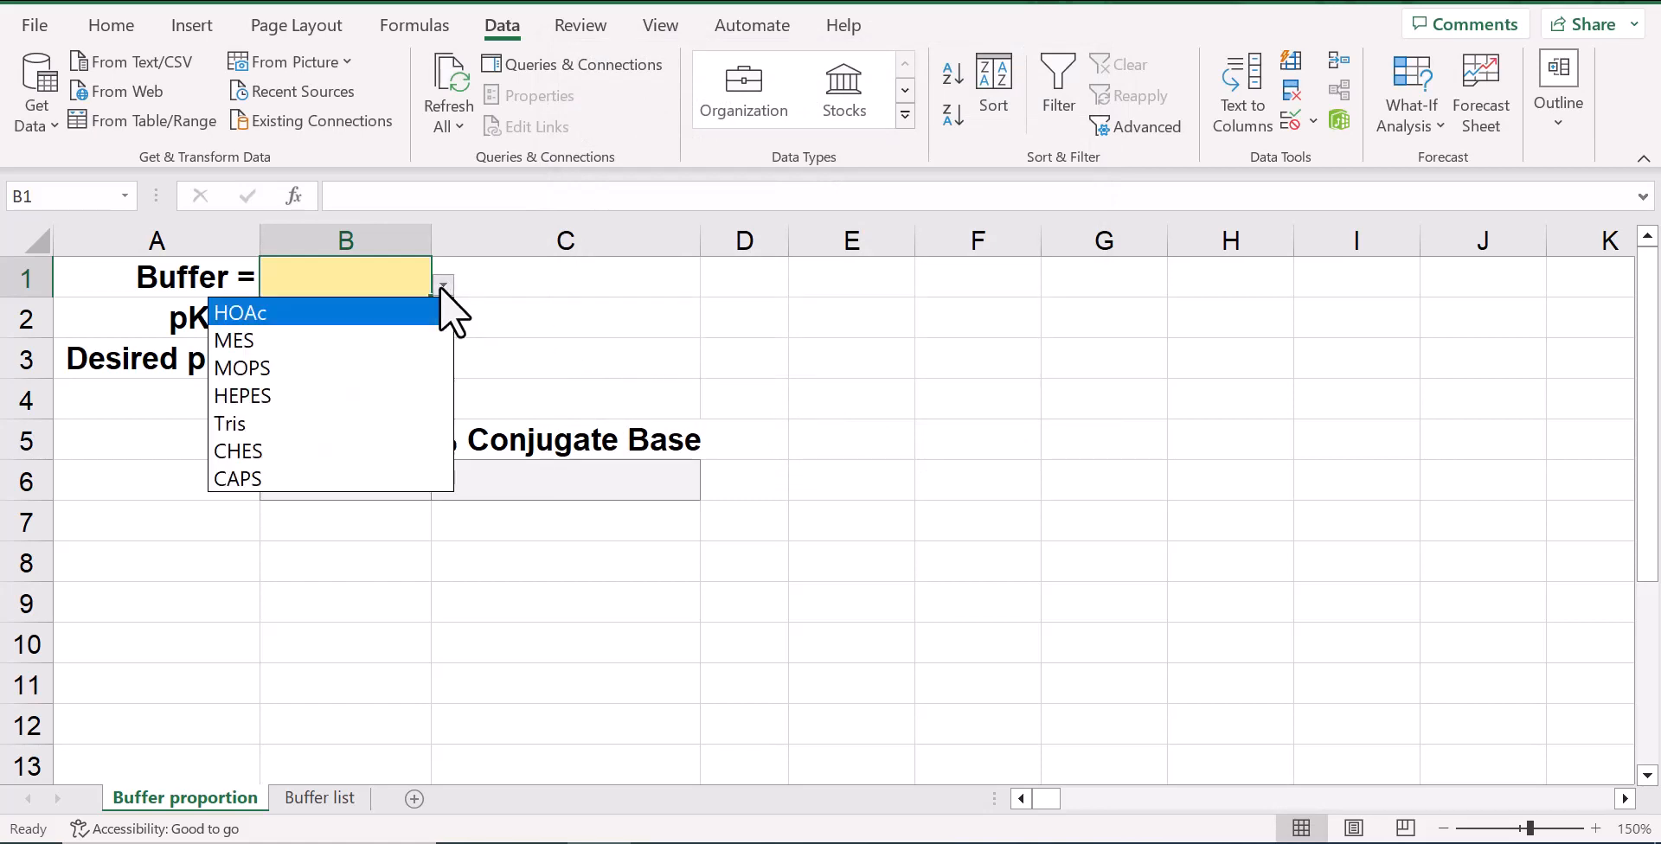
left_click(408, 351)
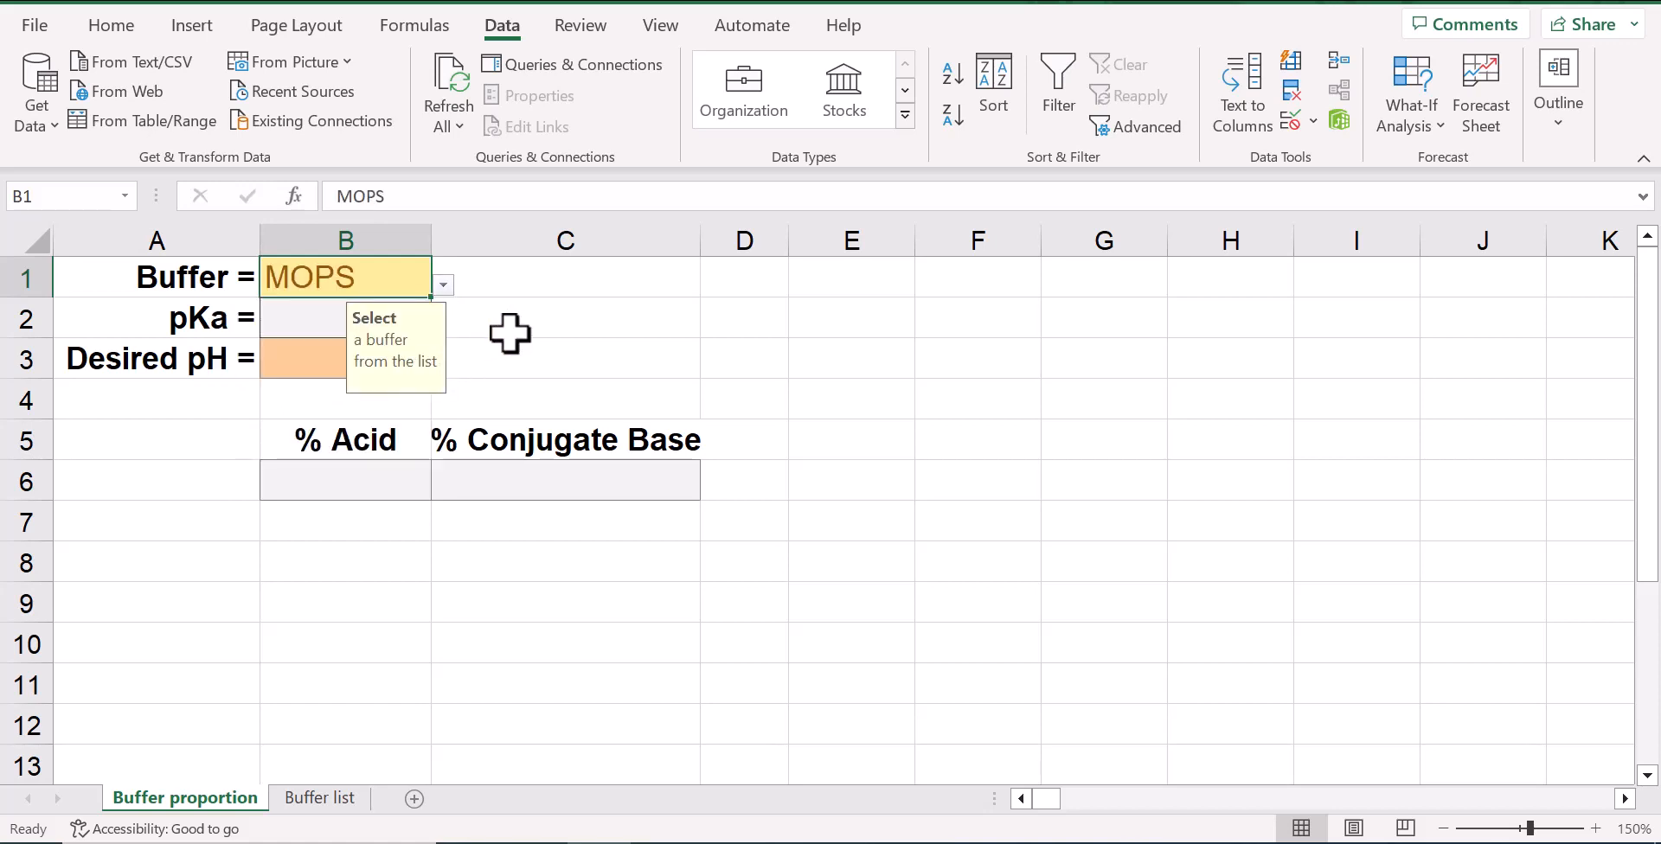
Enter the formula =XLOOKUP(B1, 'Buffer list'!A2:A8, 'Buffer list'!B2:B8) in the pKa cell B2
left_click(329, 323)
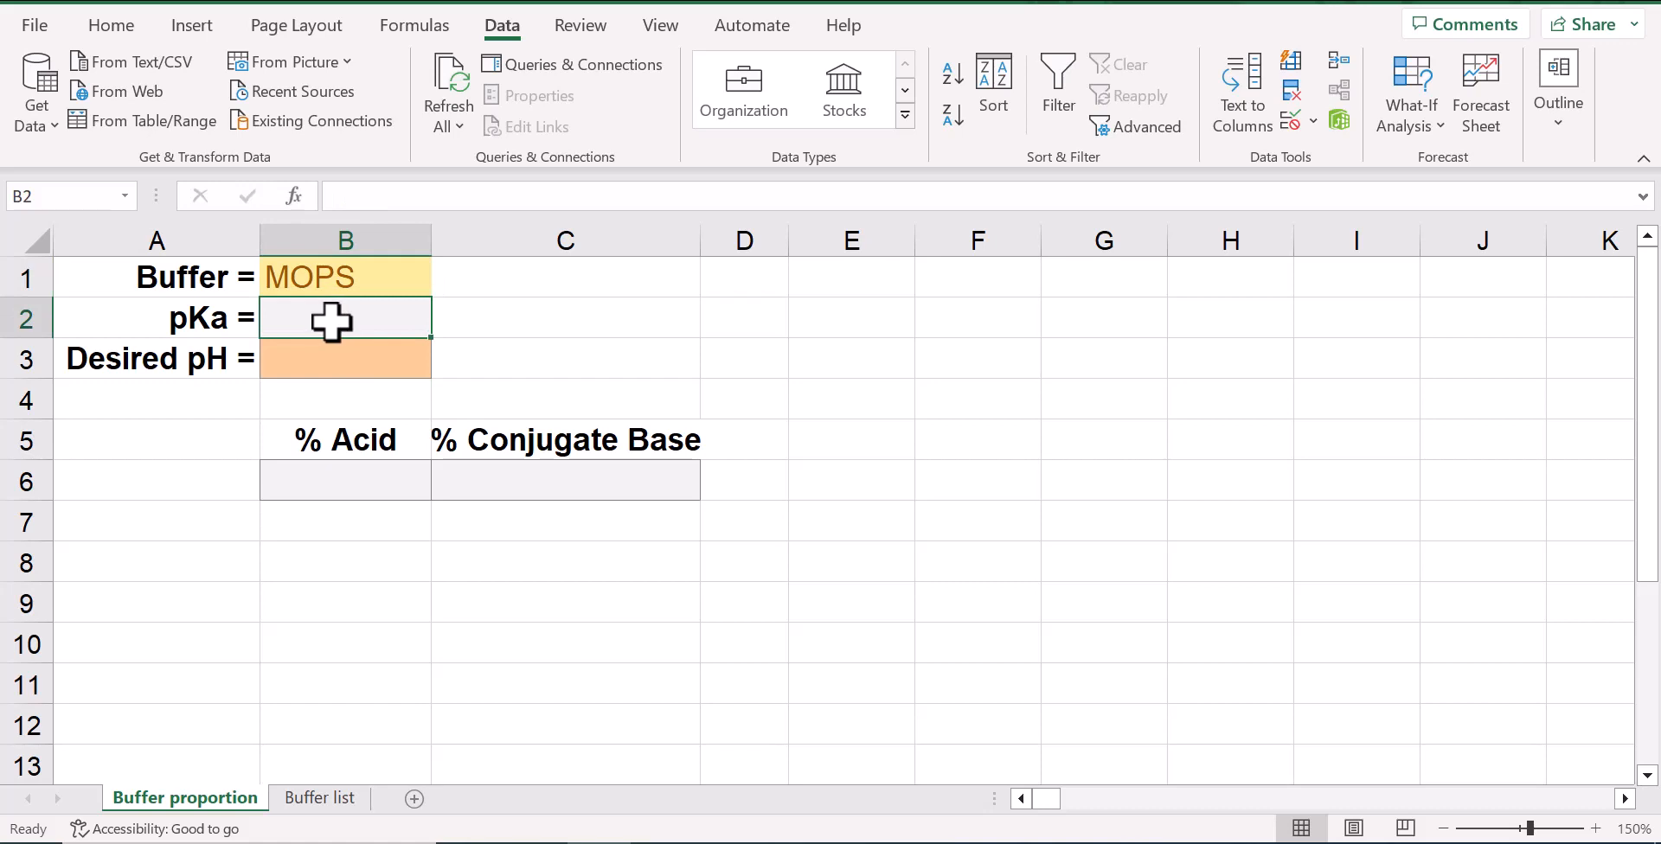
left_click(367, 204)
type("=")
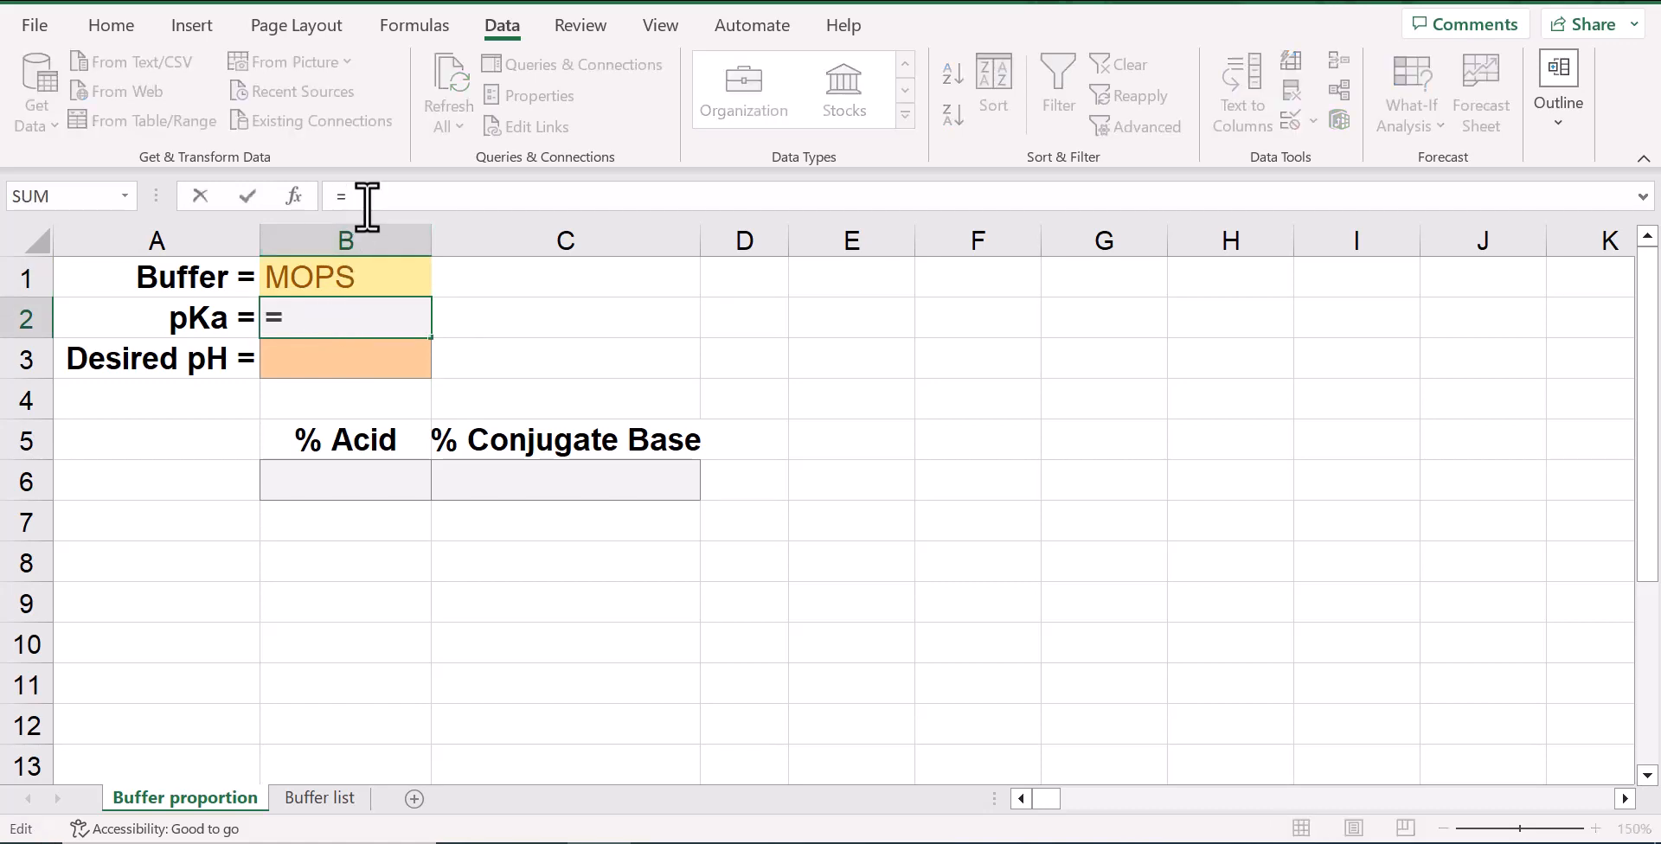
type("XL")
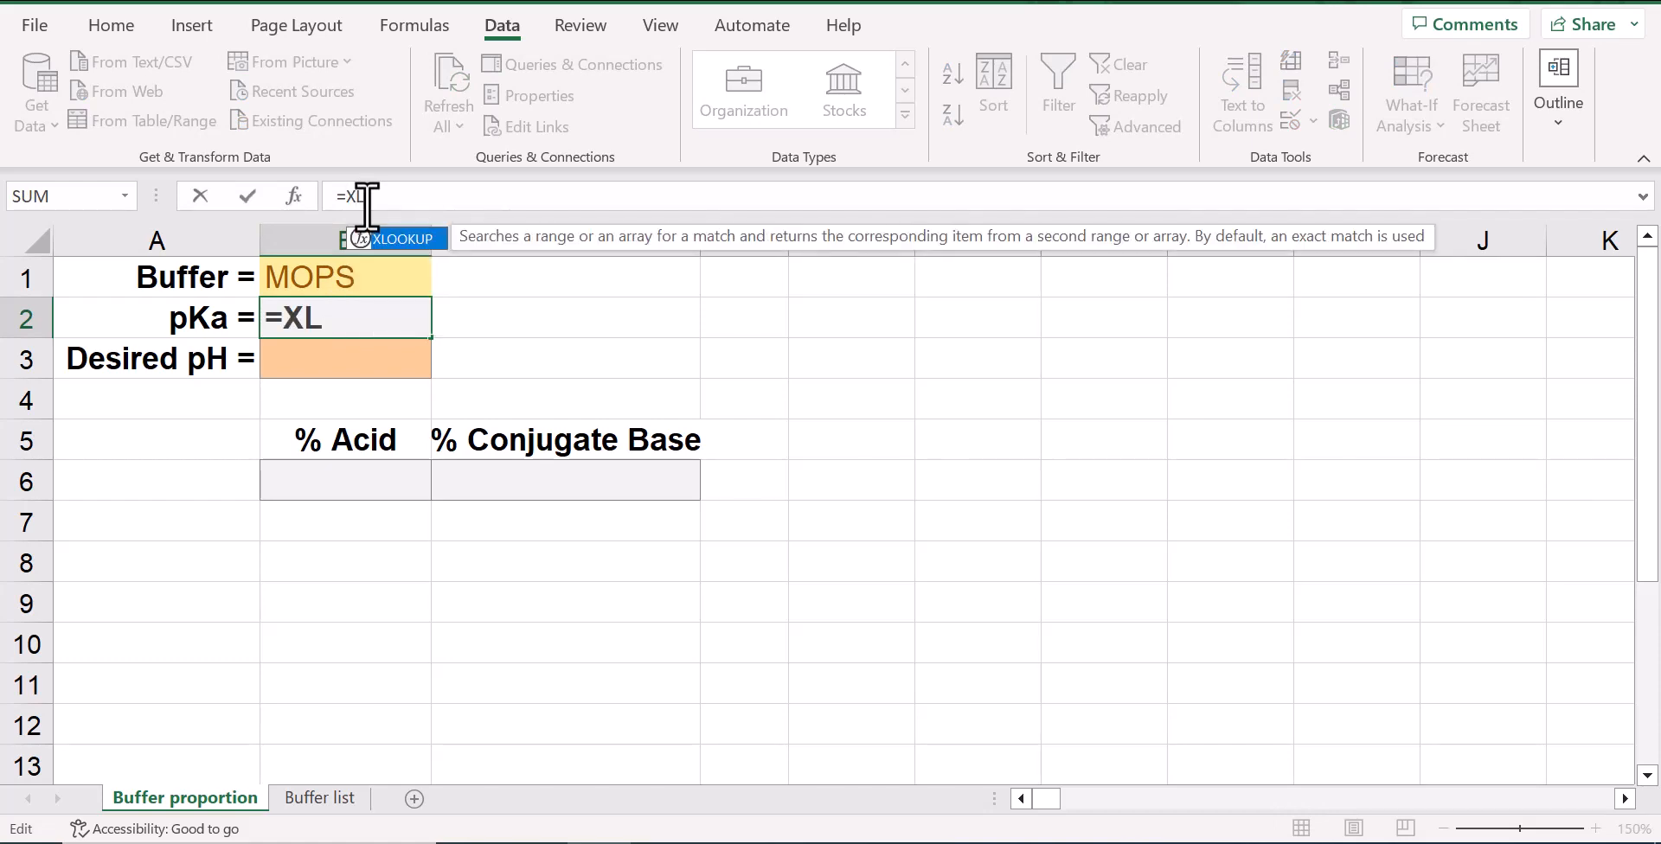
type("OOKUP")
type("(")
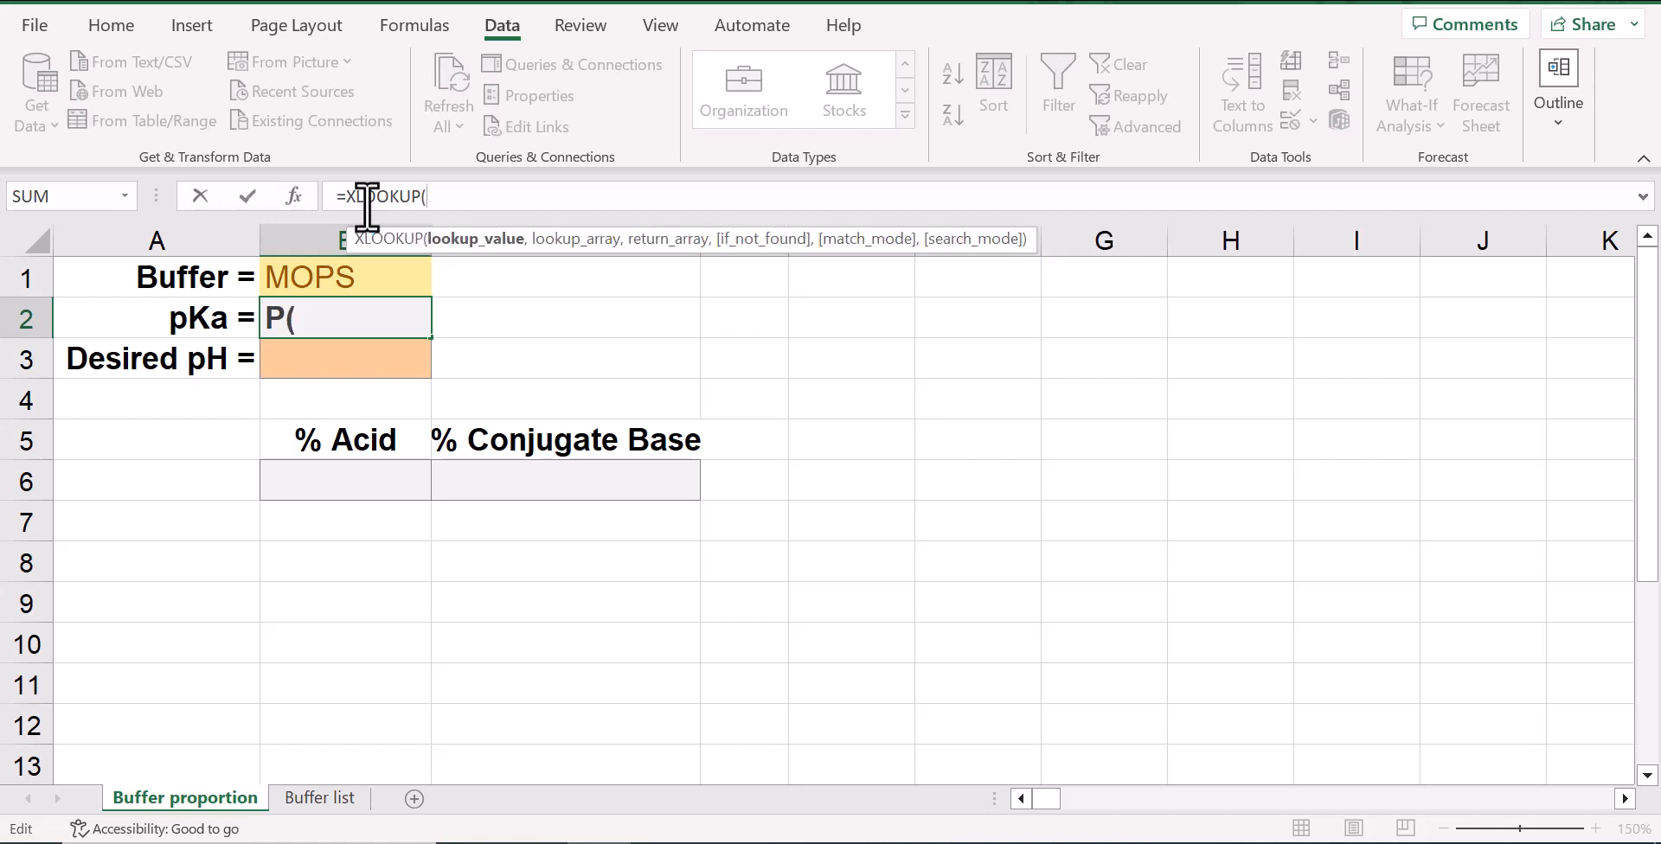
left_click(381, 280)
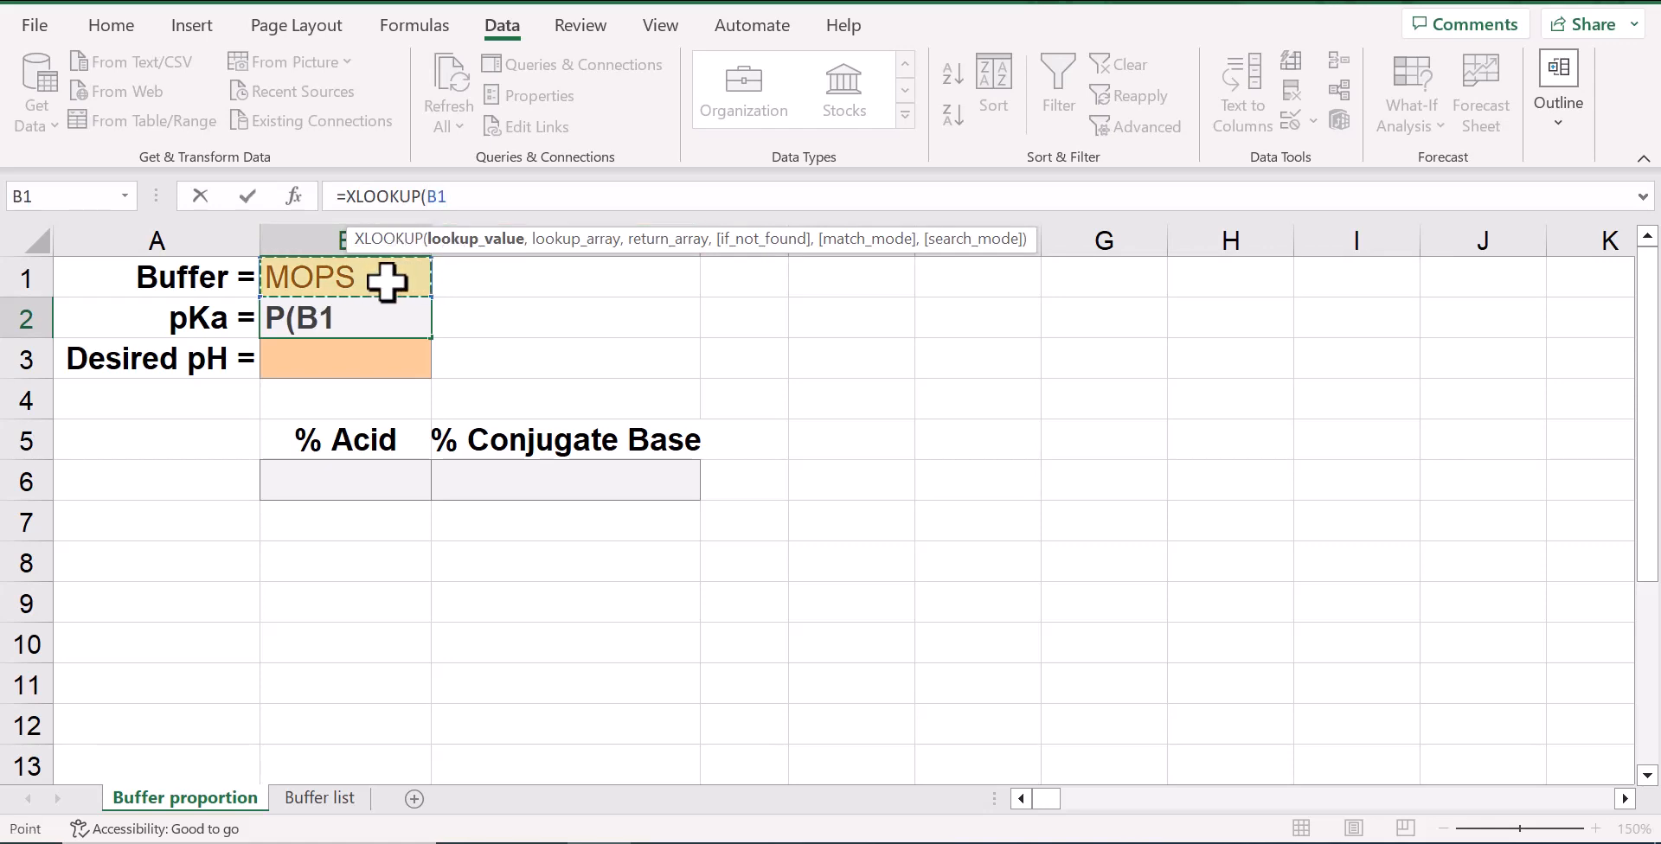
type(",")
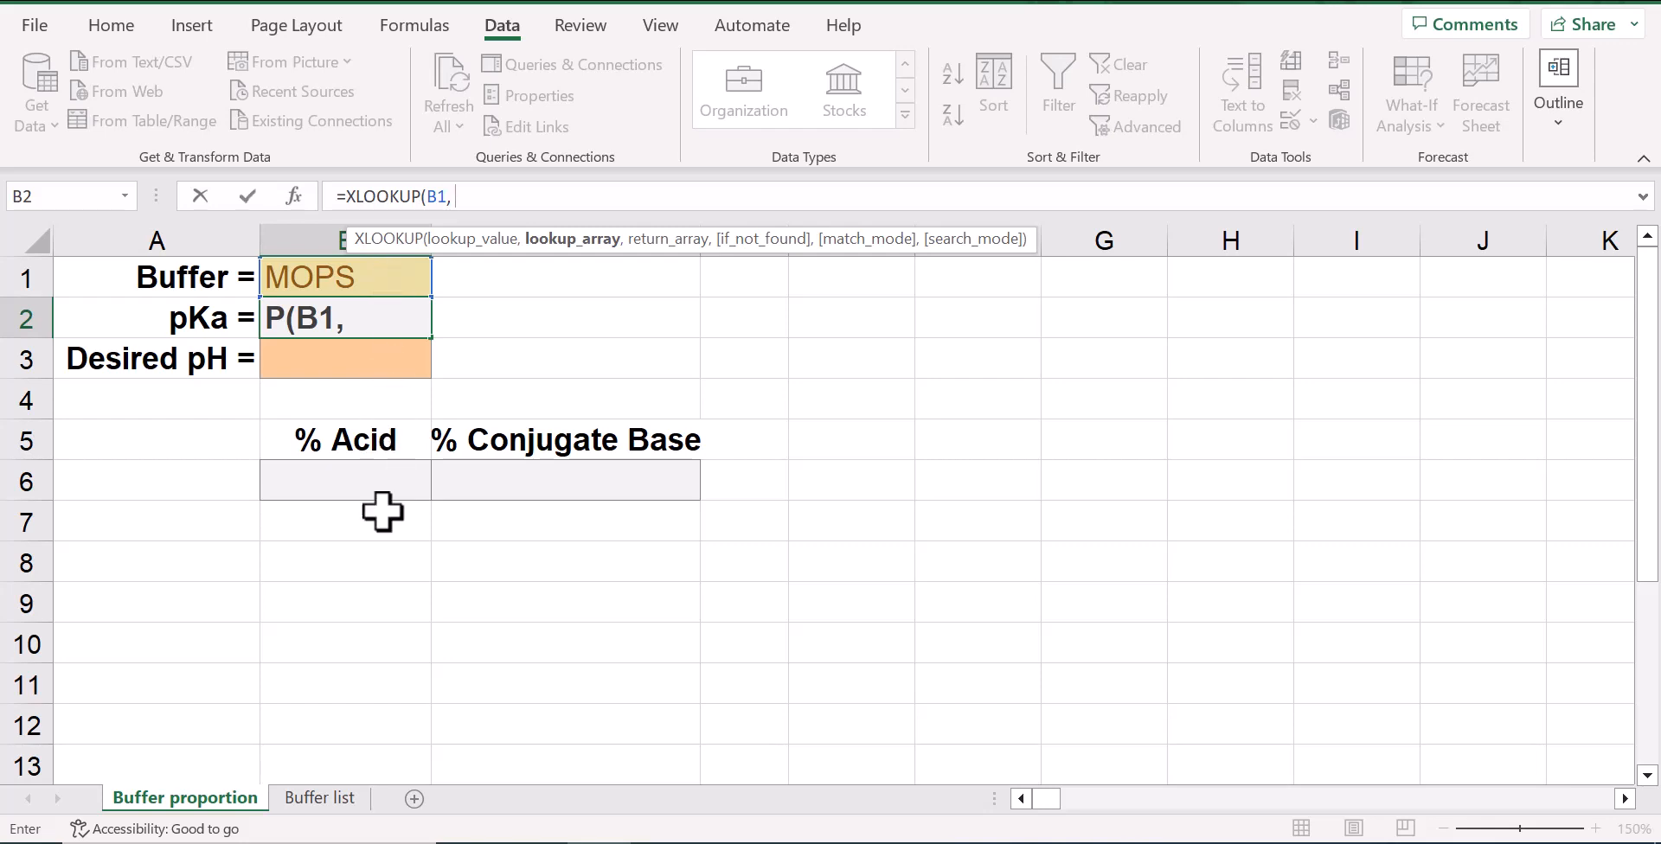
left_click(352, 791)
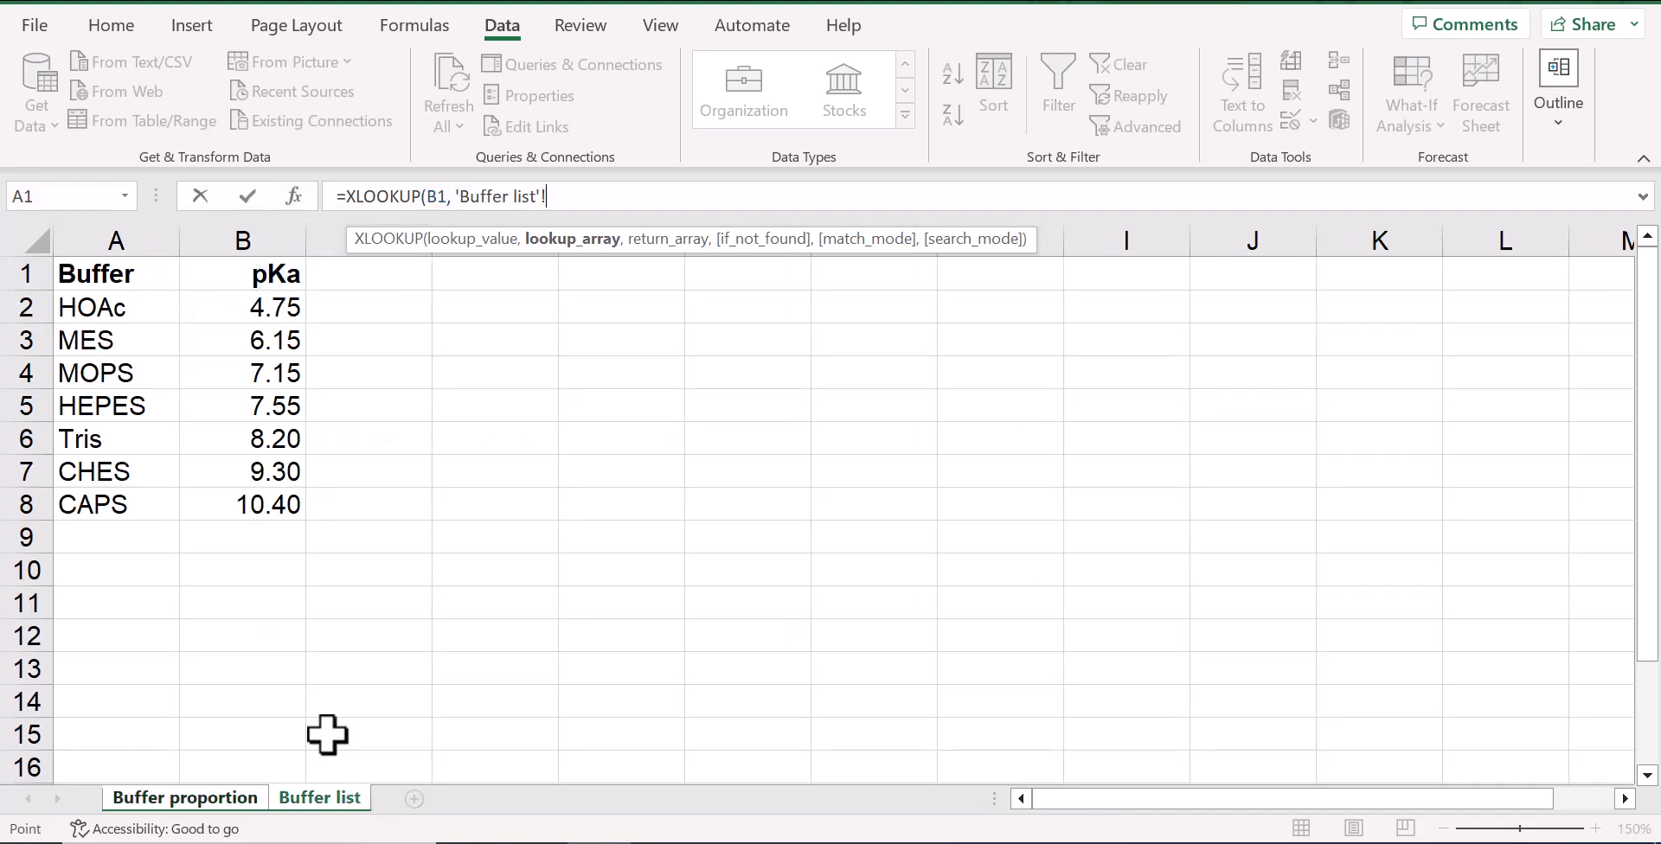
left_click_drag(144, 312, 140, 509)
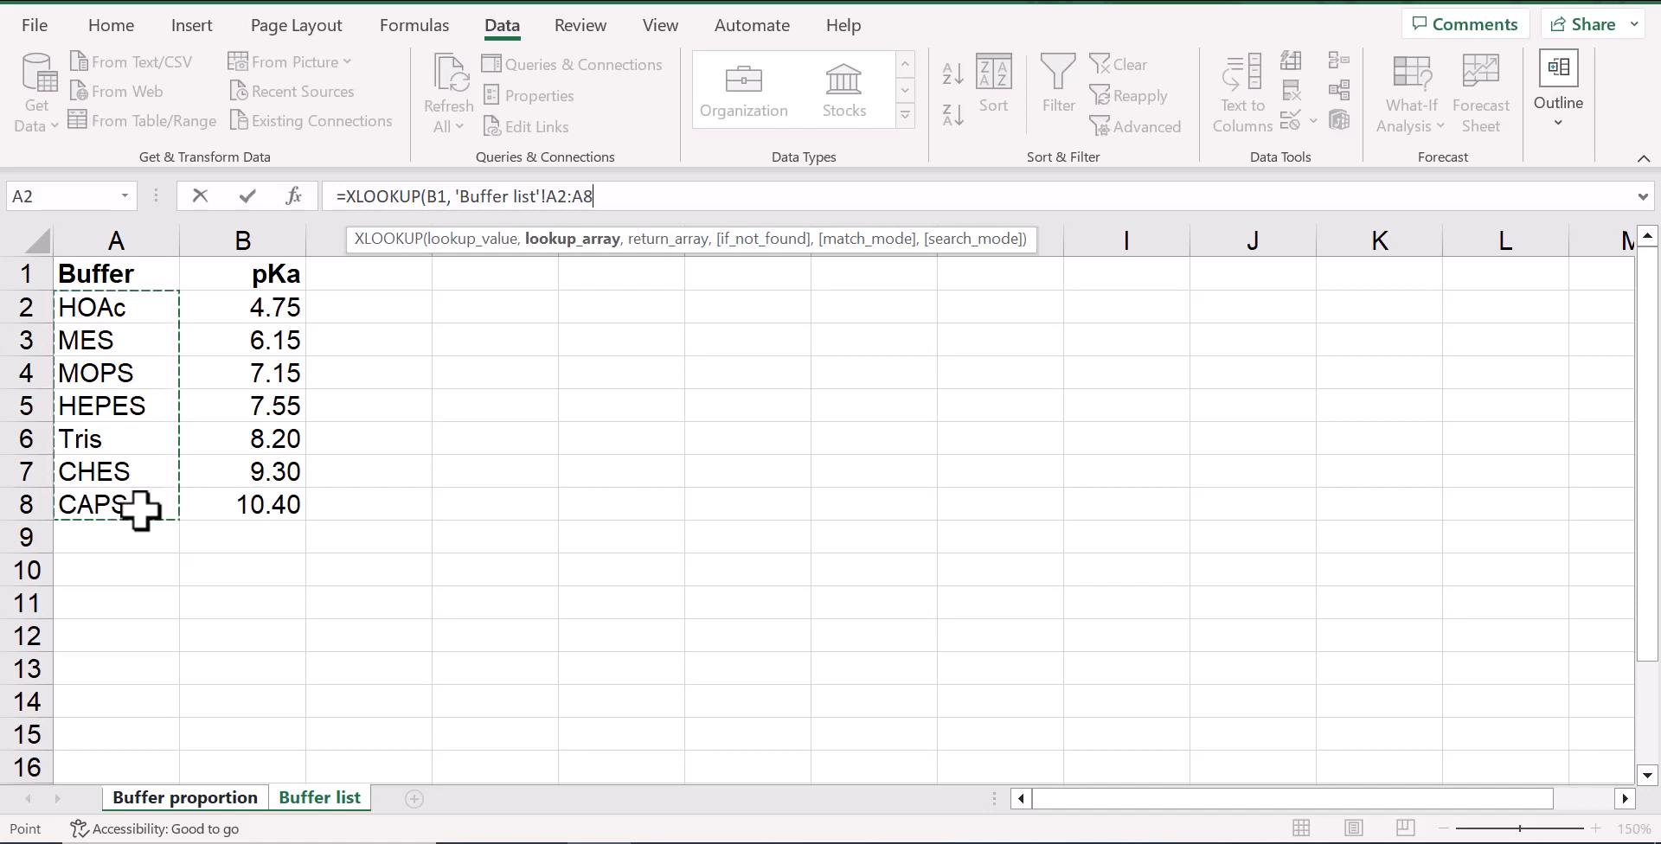
type(",")
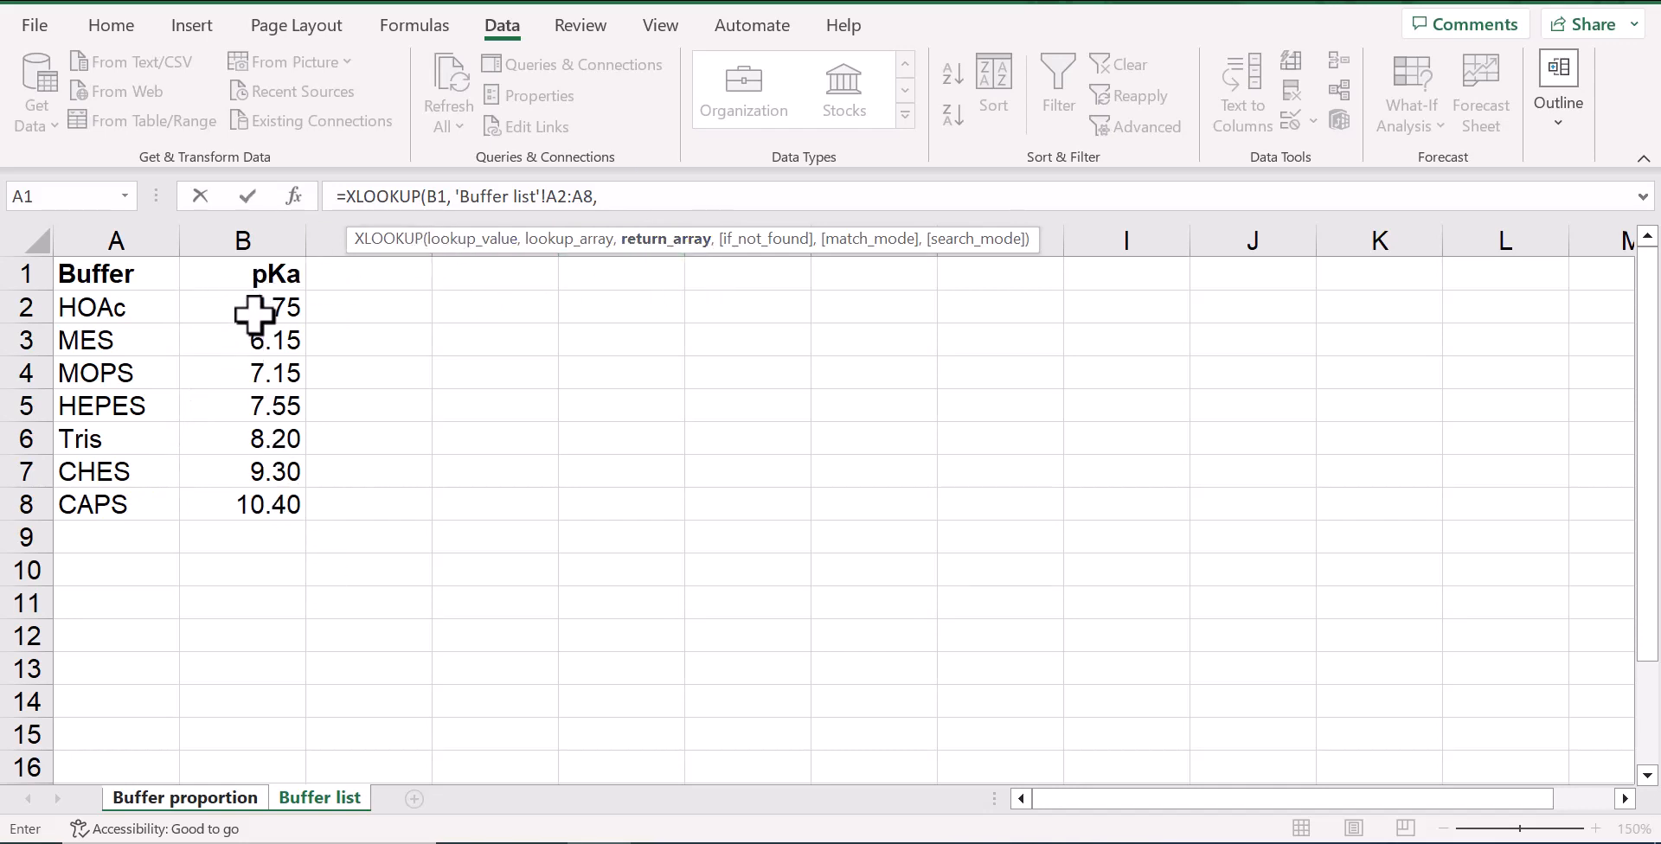
left_click_drag(254, 314, 242, 492)
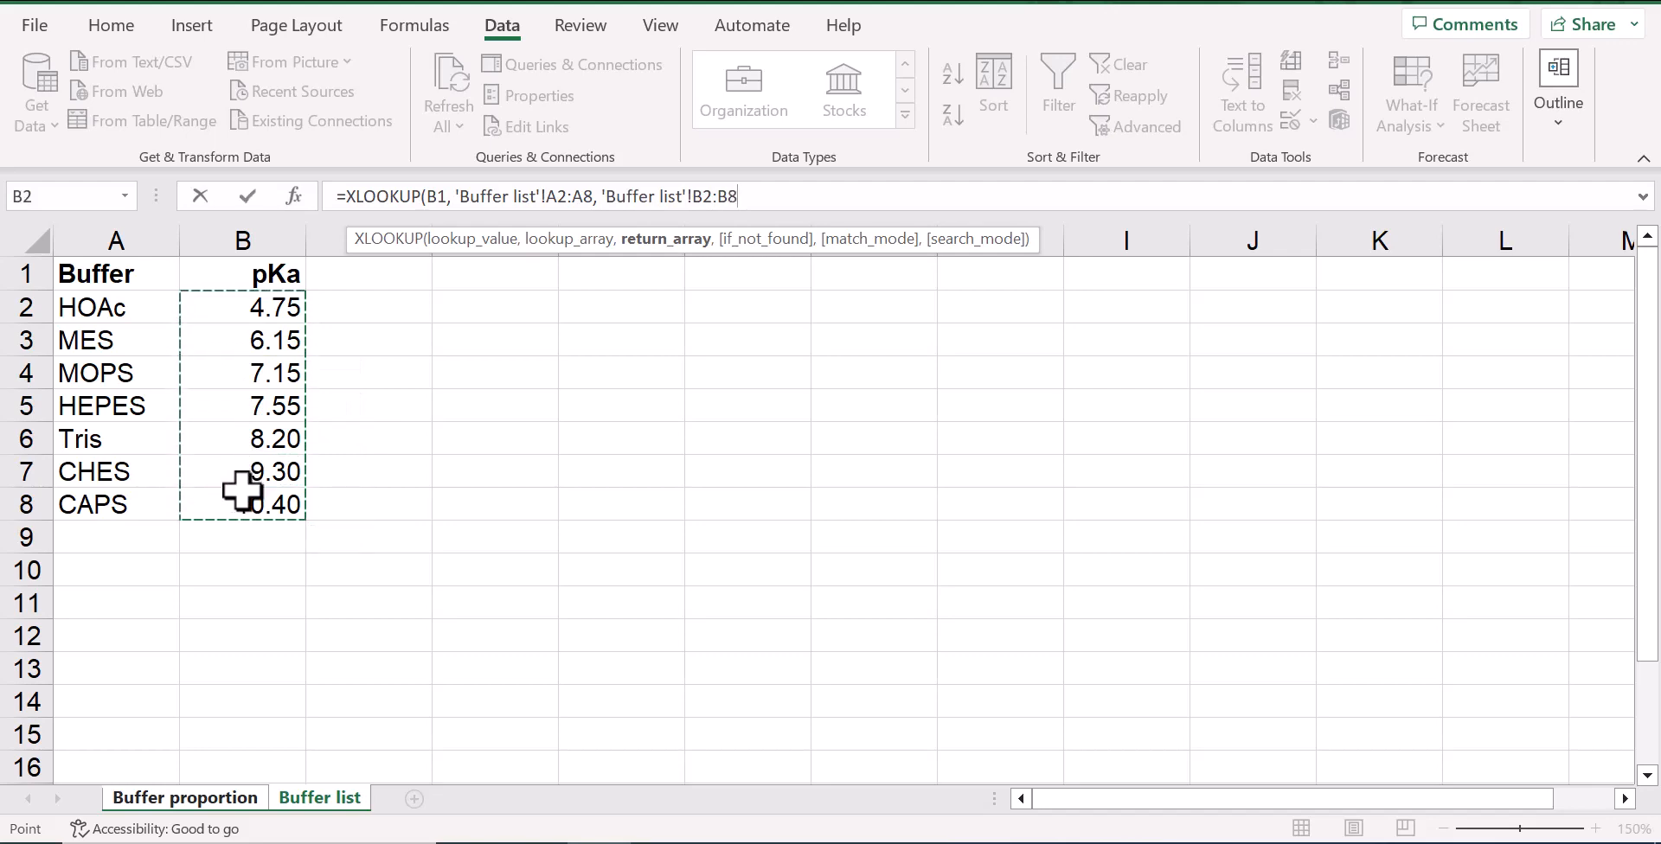
type(")")
key("Return")
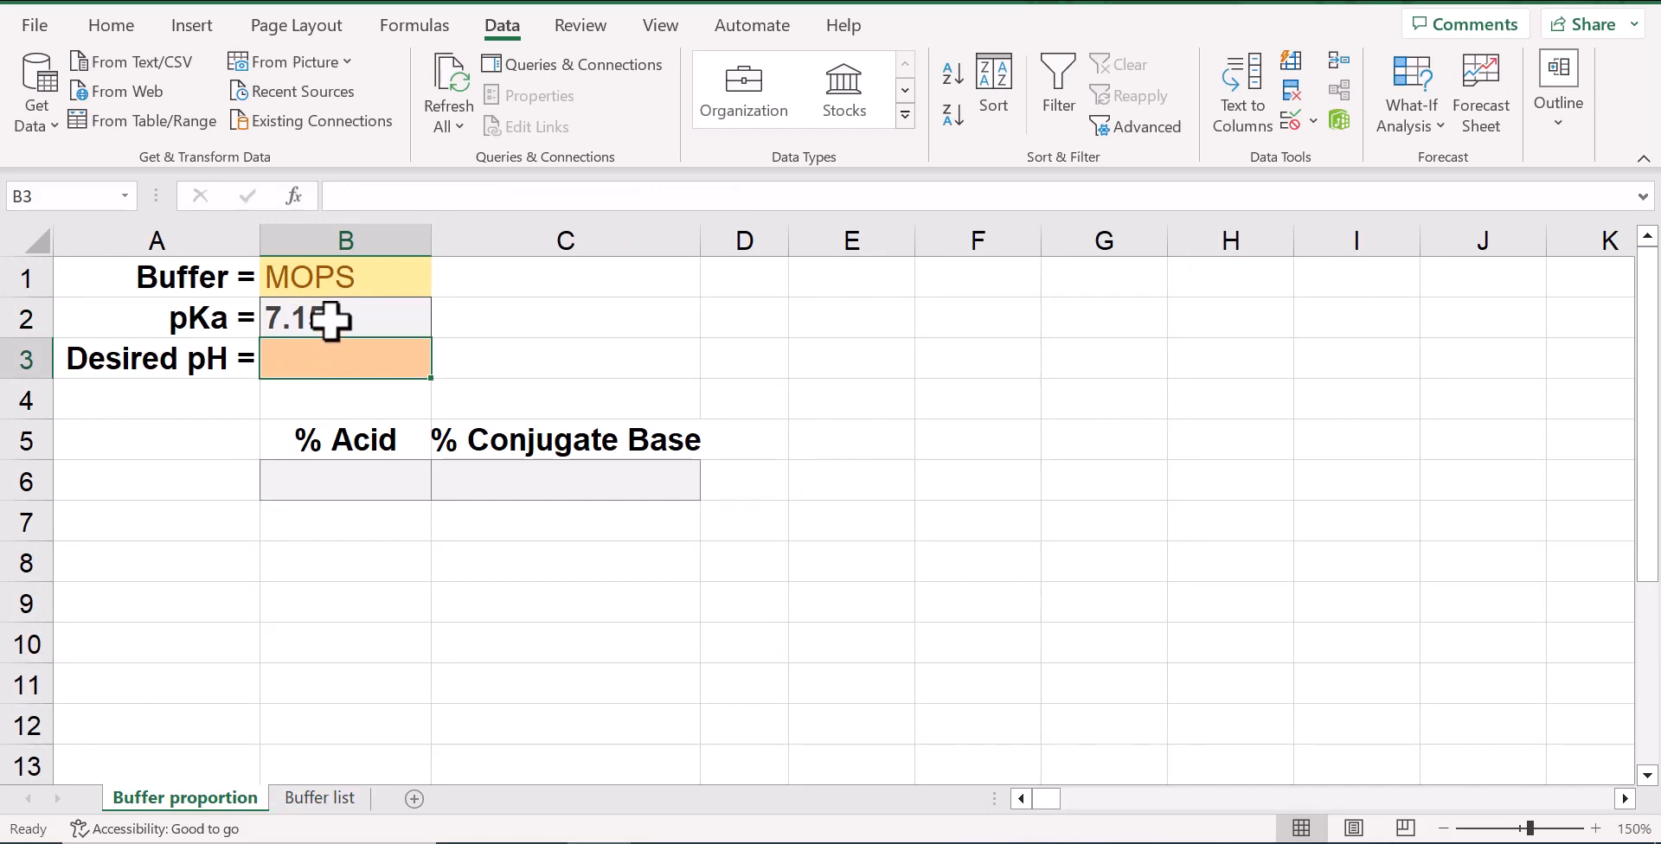
Choose MES as the buffer in cell B1 to test the pKa lookup
left_click(345, 277)
left_click(443, 286)
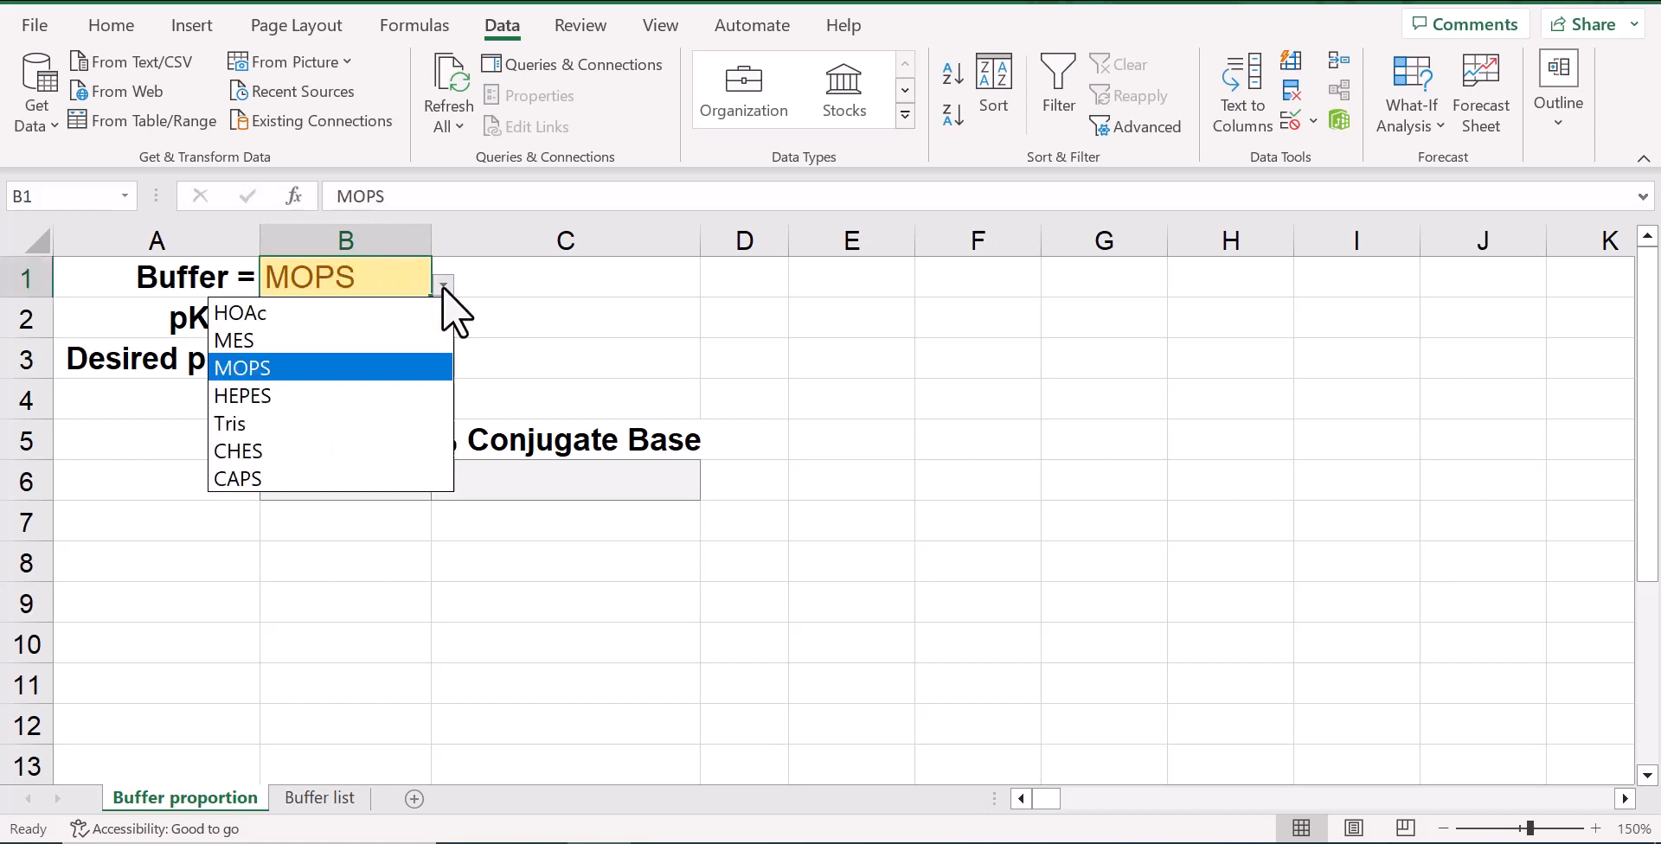
left_click(349, 330)
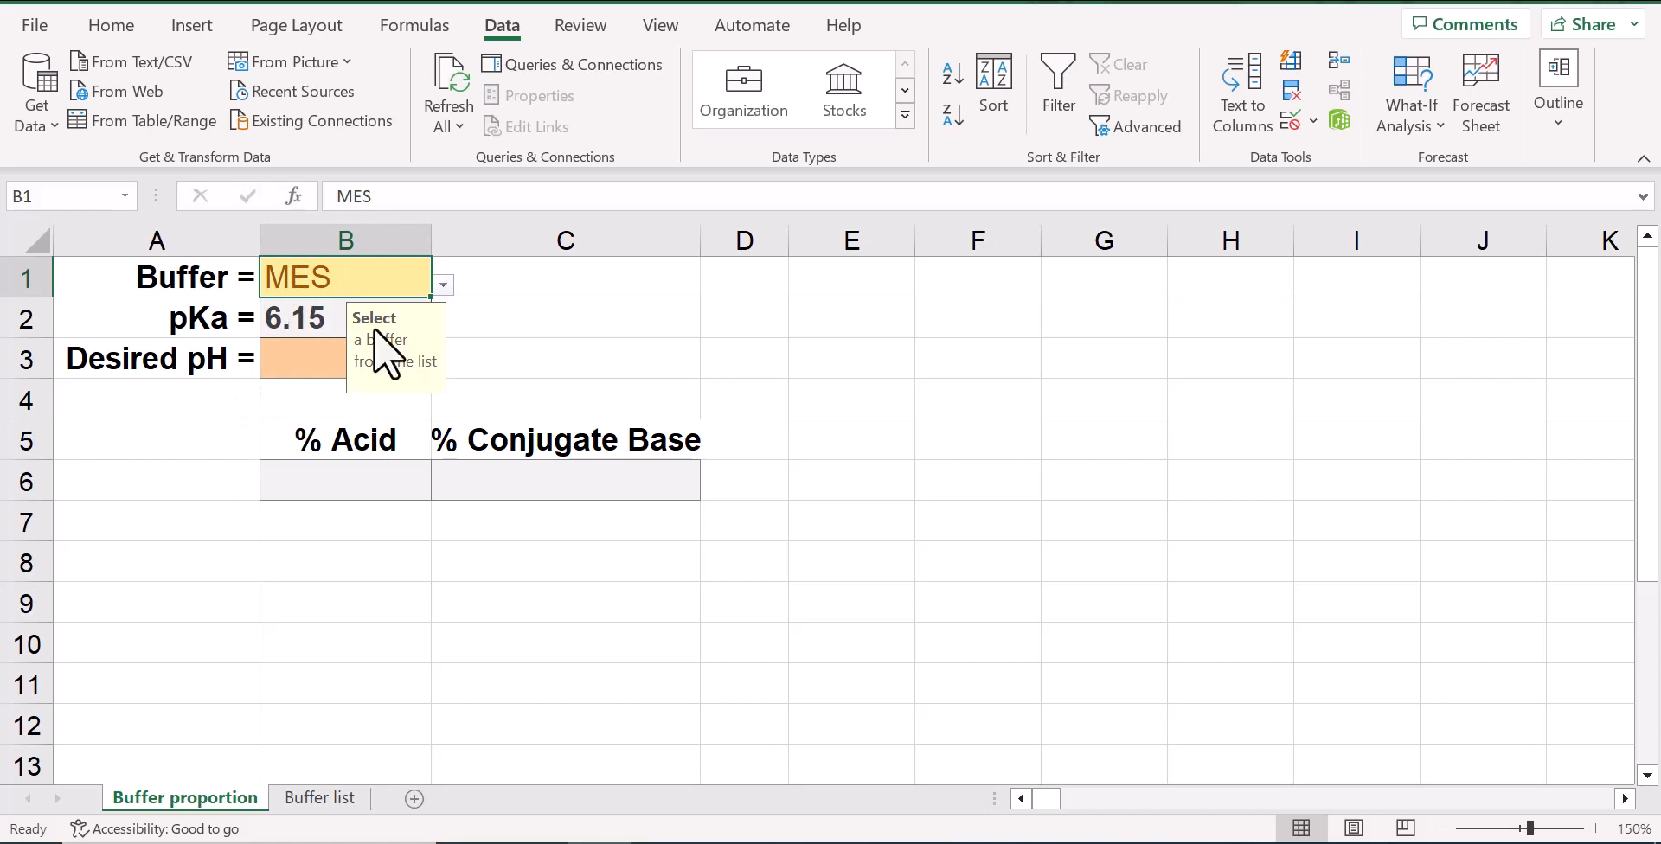
left_click(487, 327)
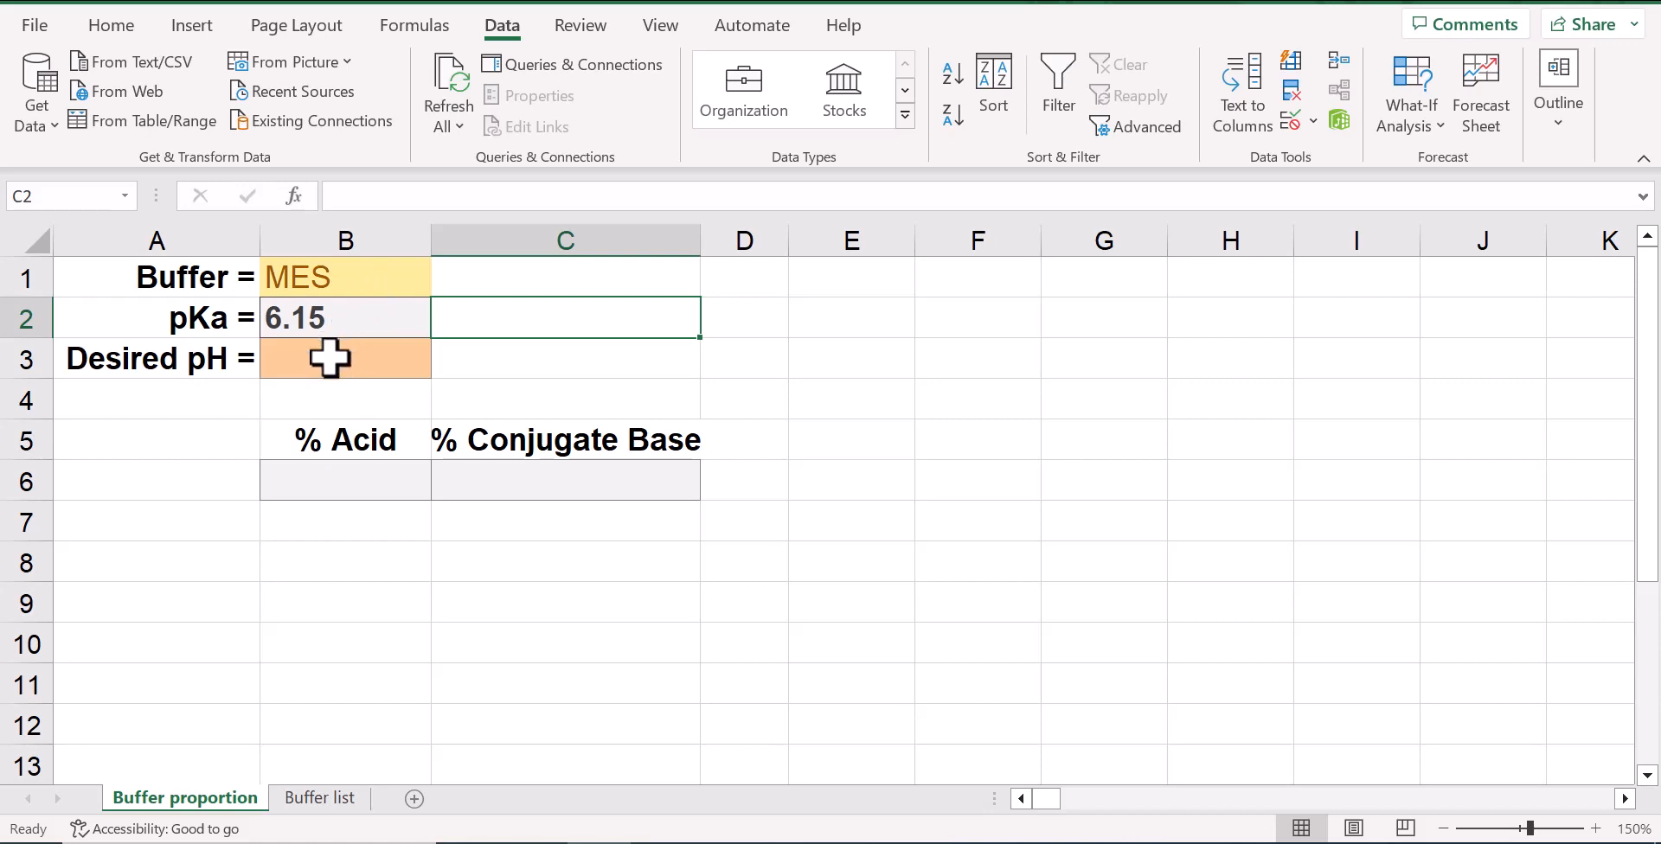
Set the desired pH in cell B3 to 7.4
left_click(330, 356)
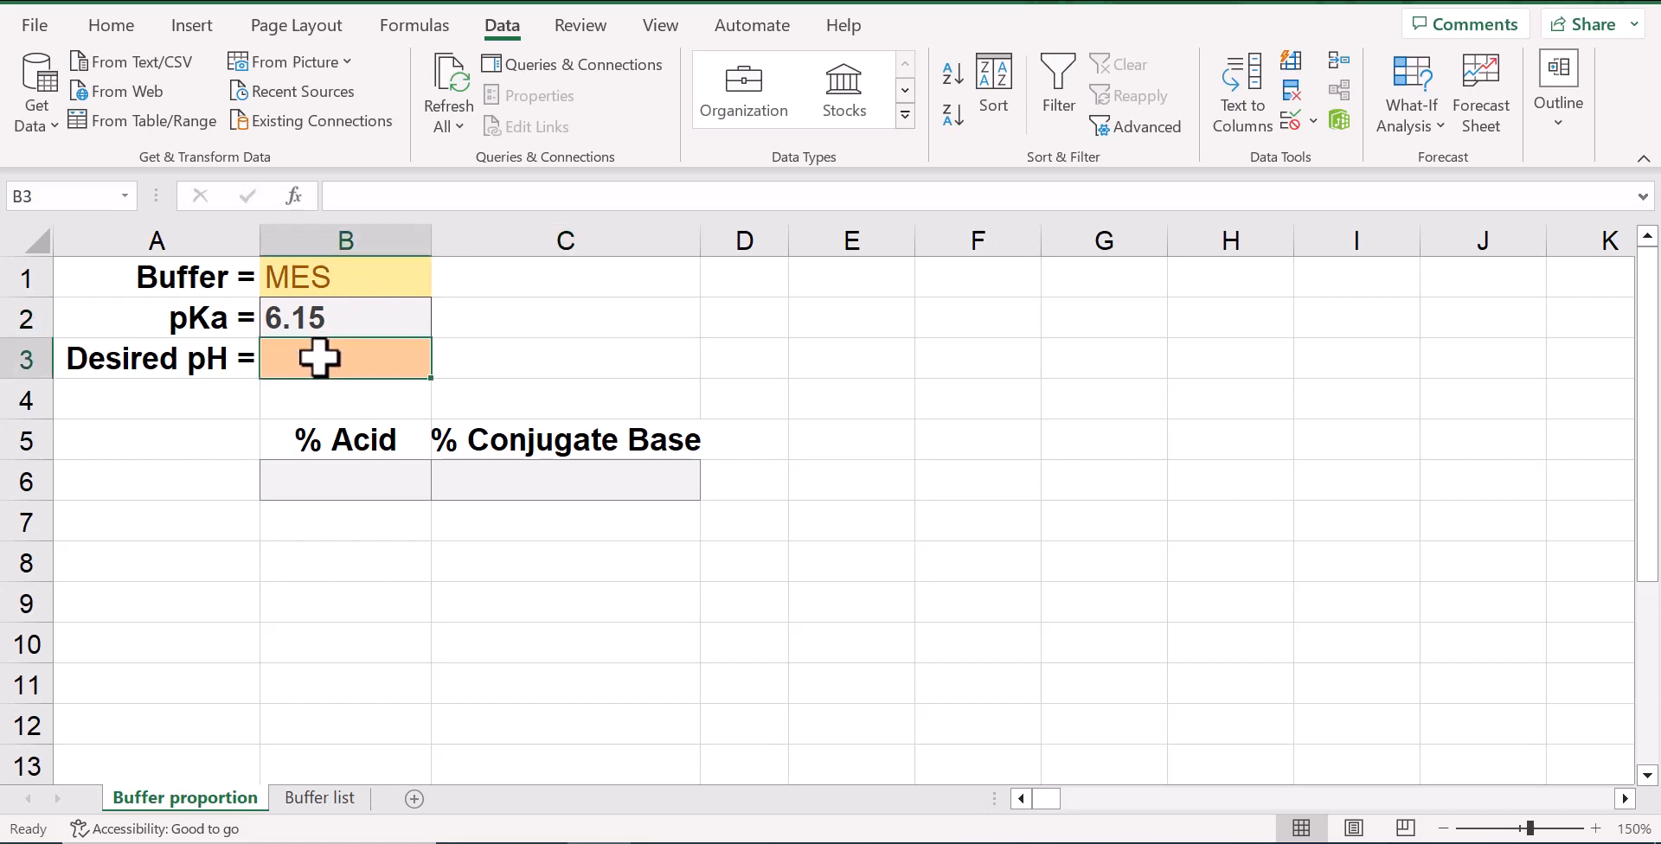
type("7.4")
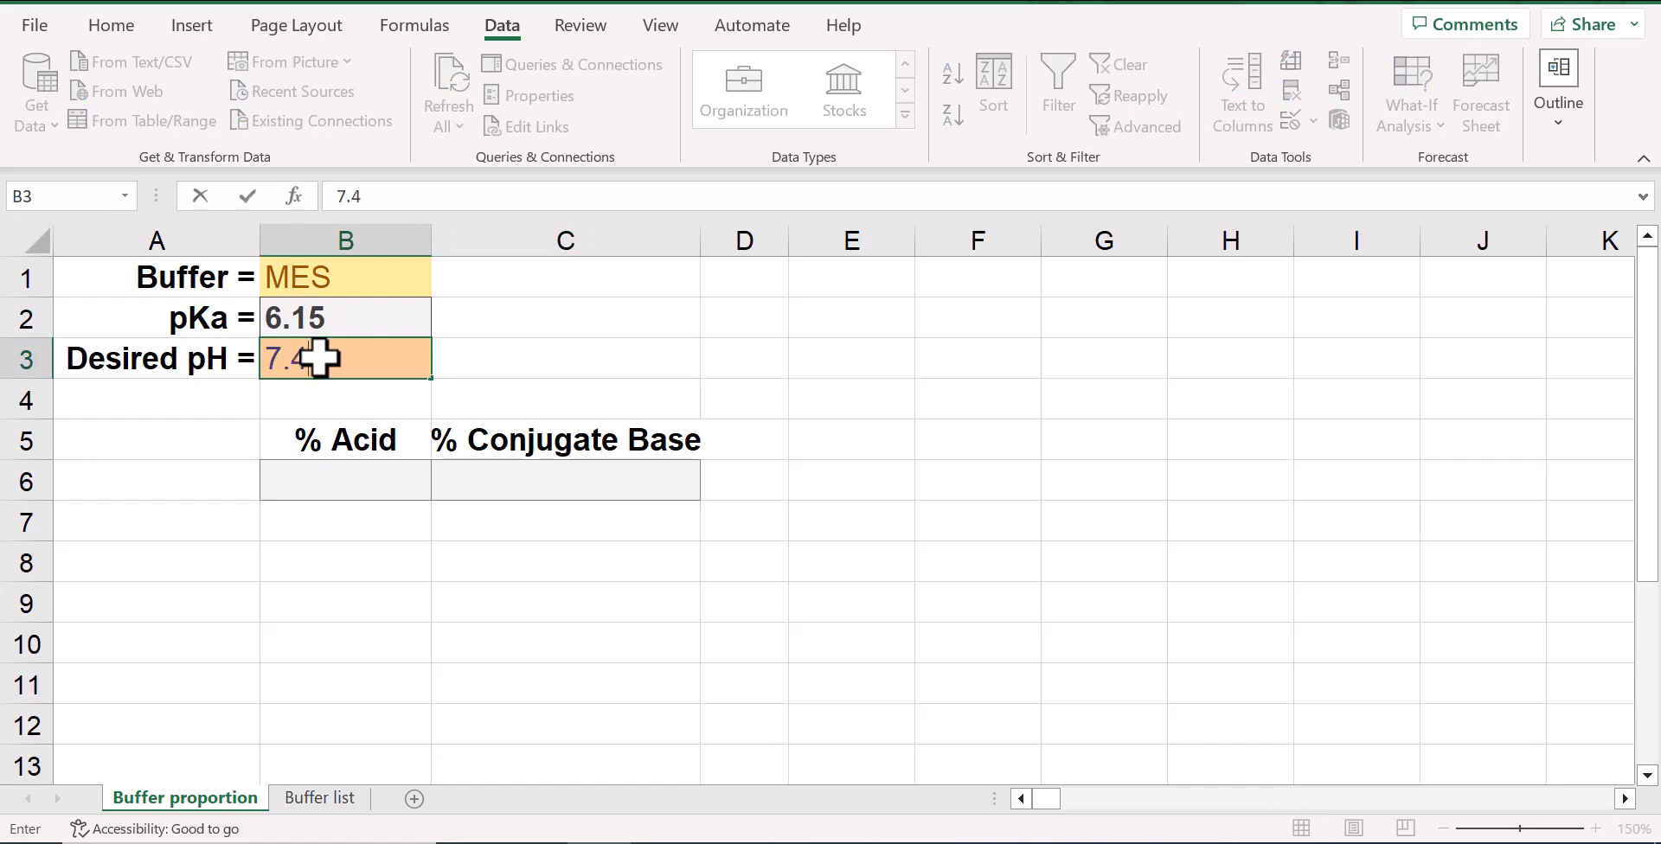
key("Return")
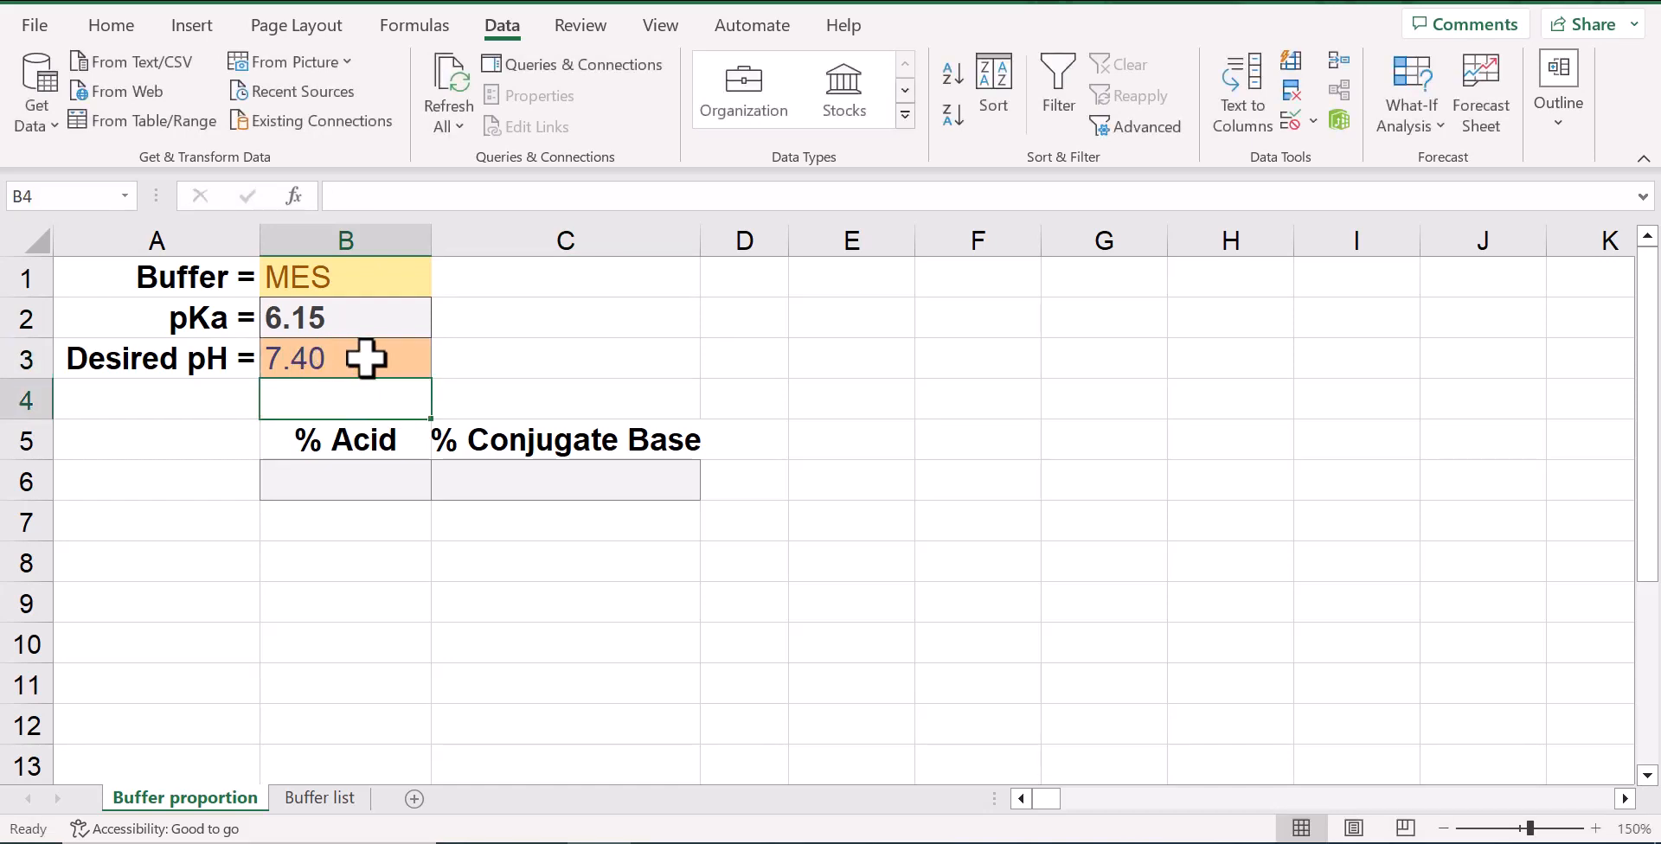
Enter the formula =100/(10^($B$3-$B$2)+1) in the % Acid cell B6, using absolute references to the desired pH and pKa
left_click(340, 490)
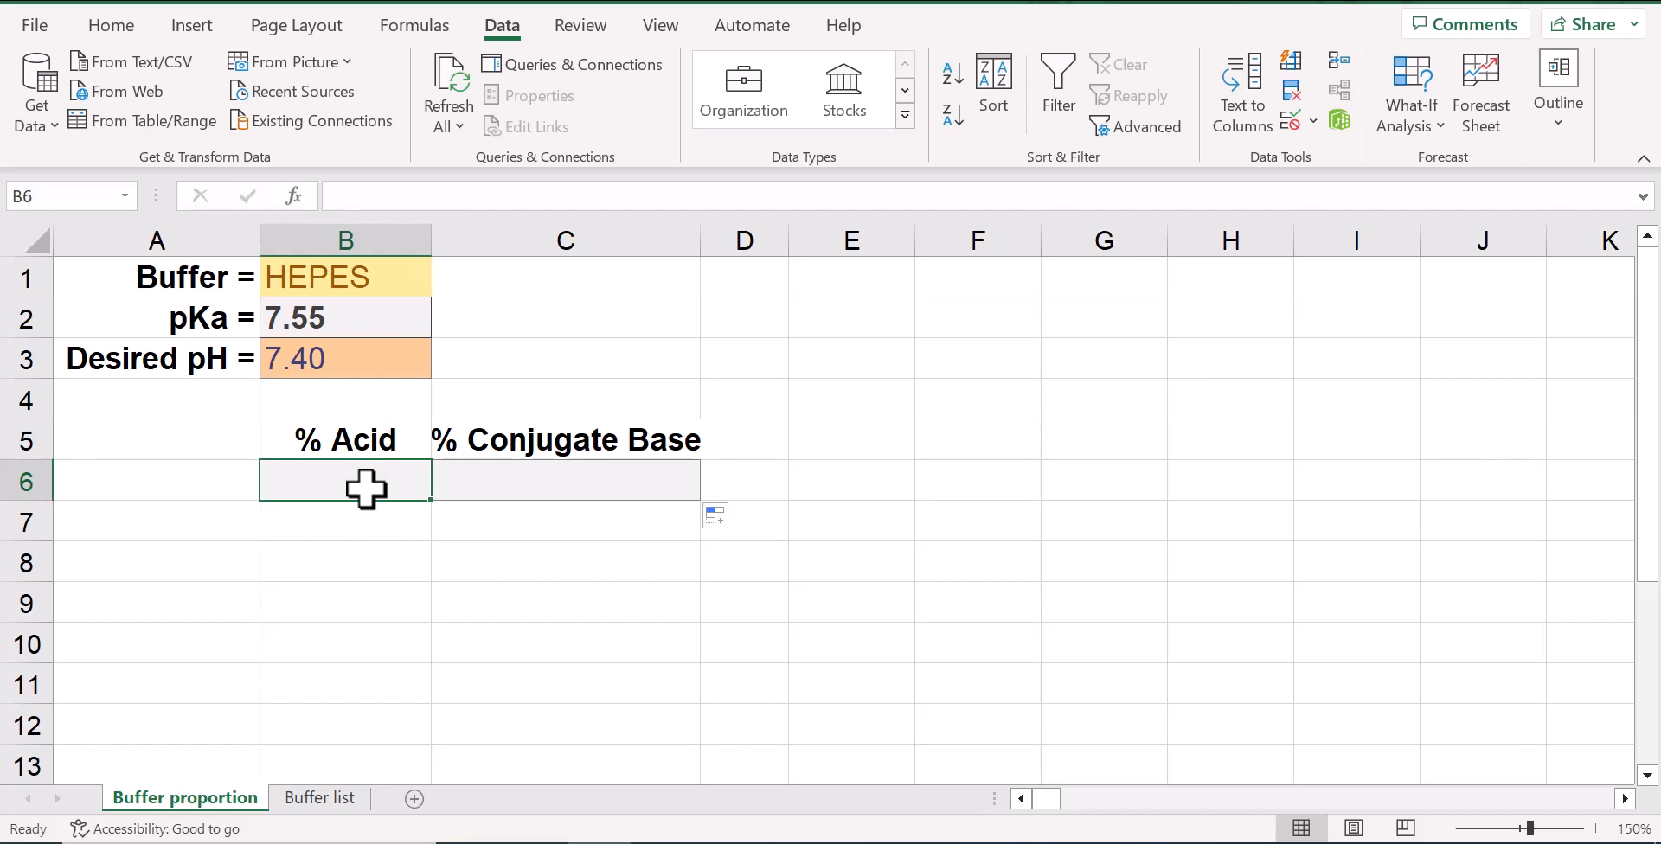
left_click(394, 197)
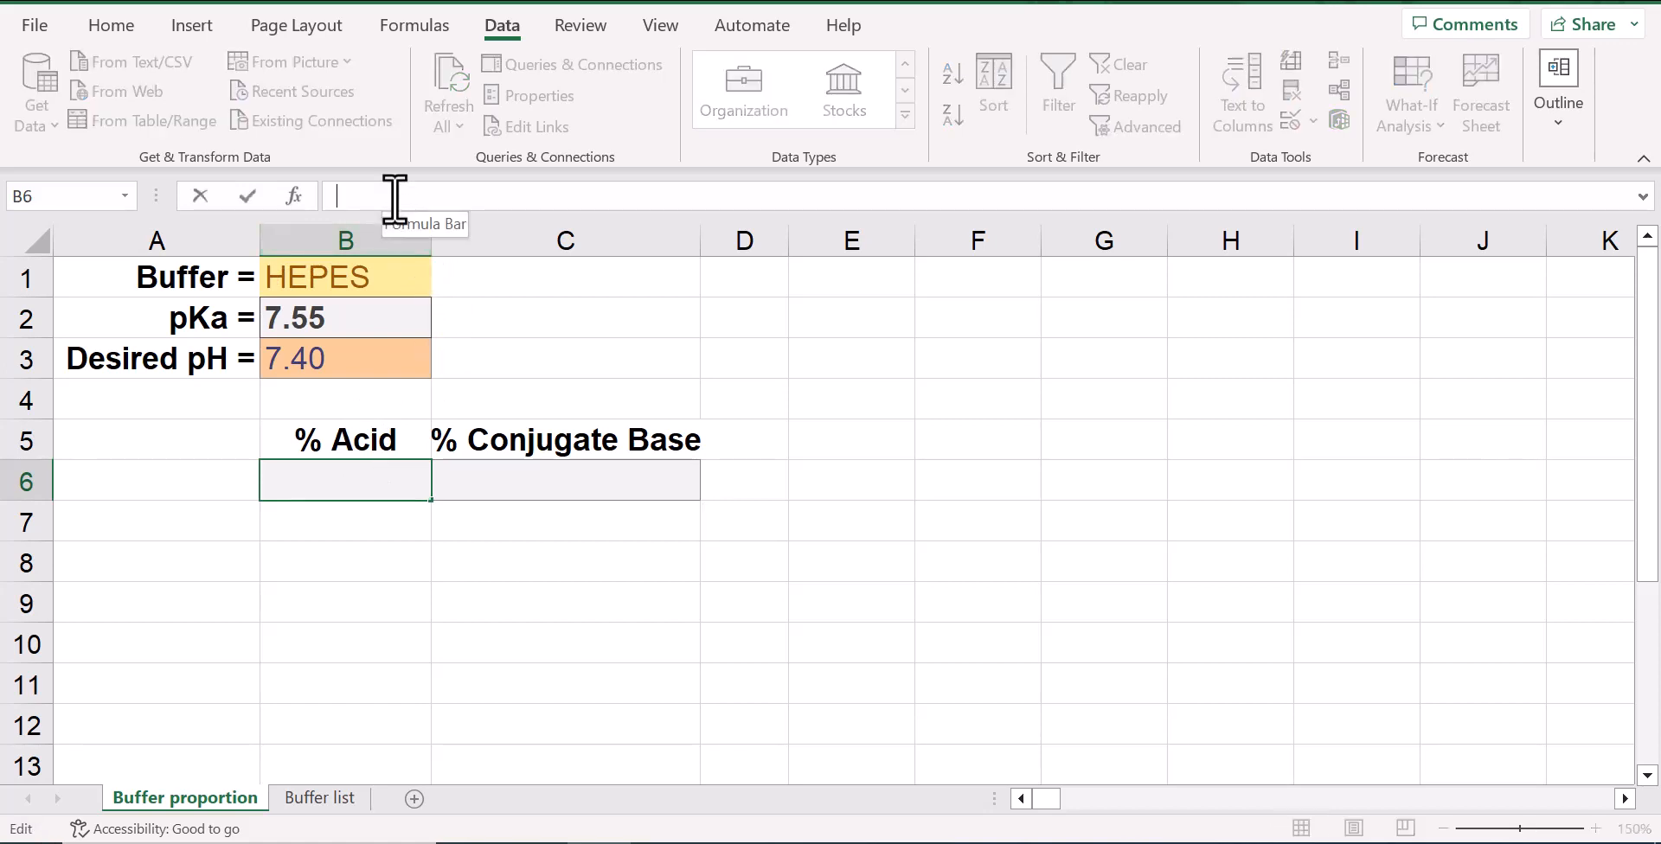
type("=")
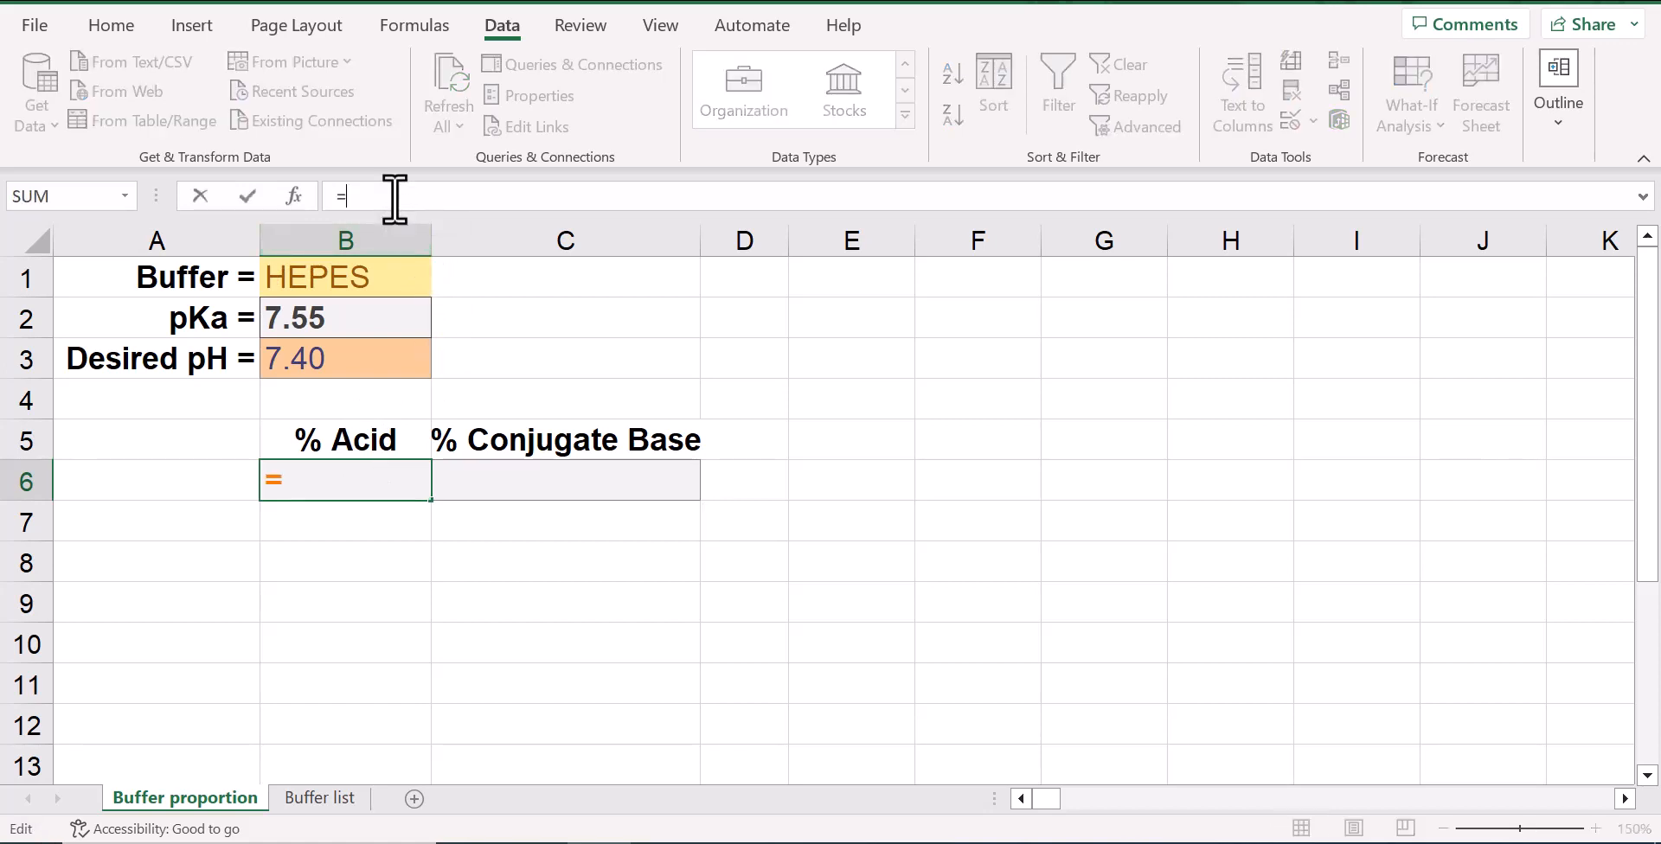
type("100/(10")
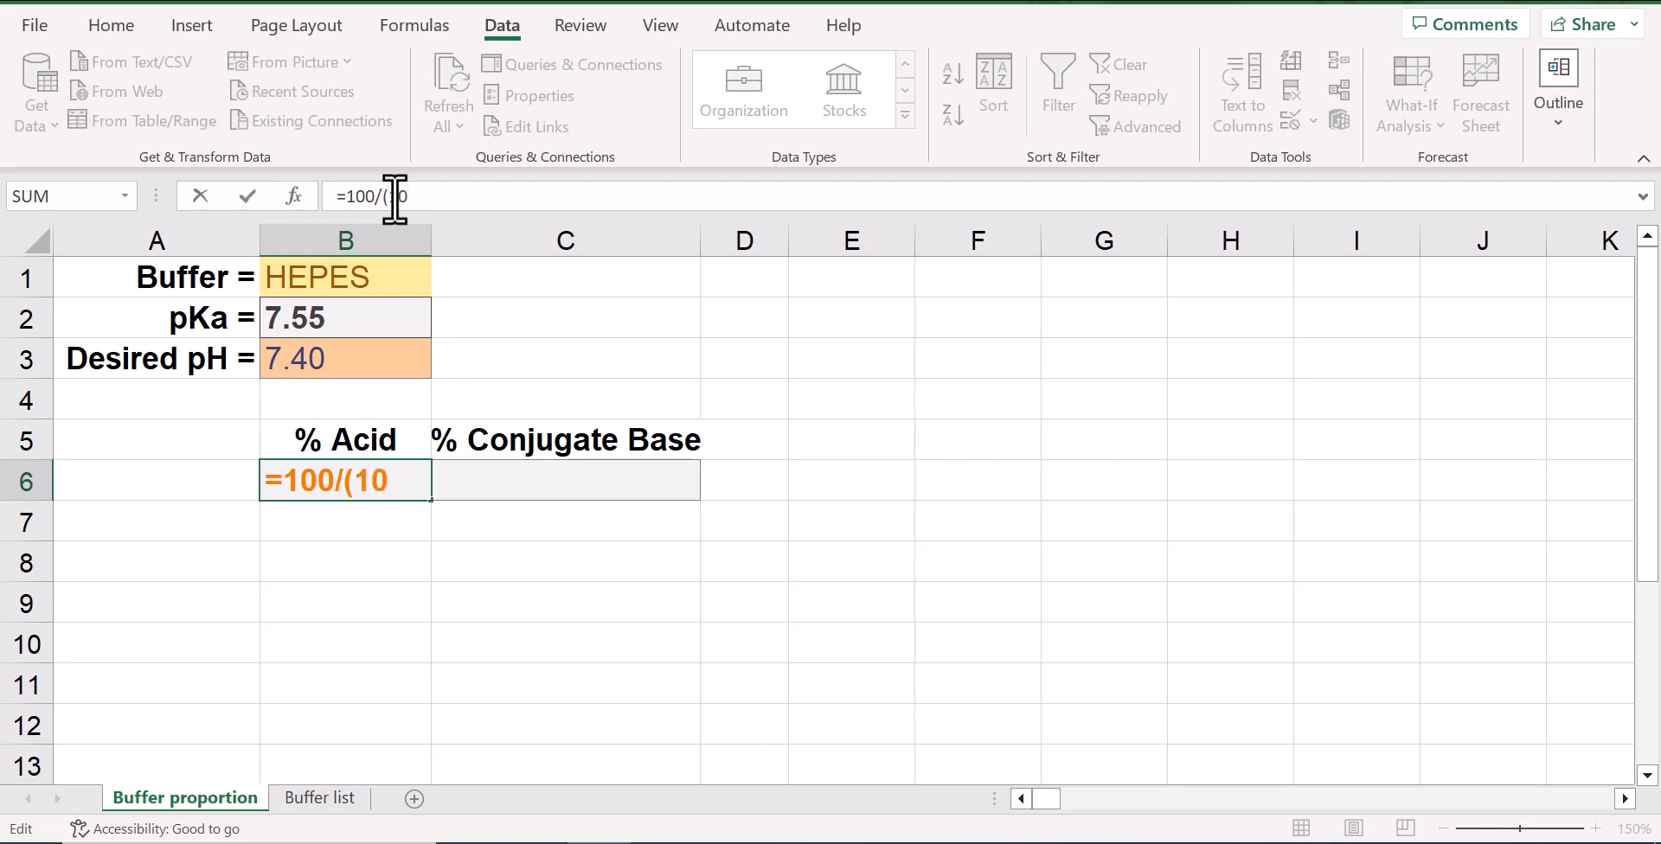
type("^(")
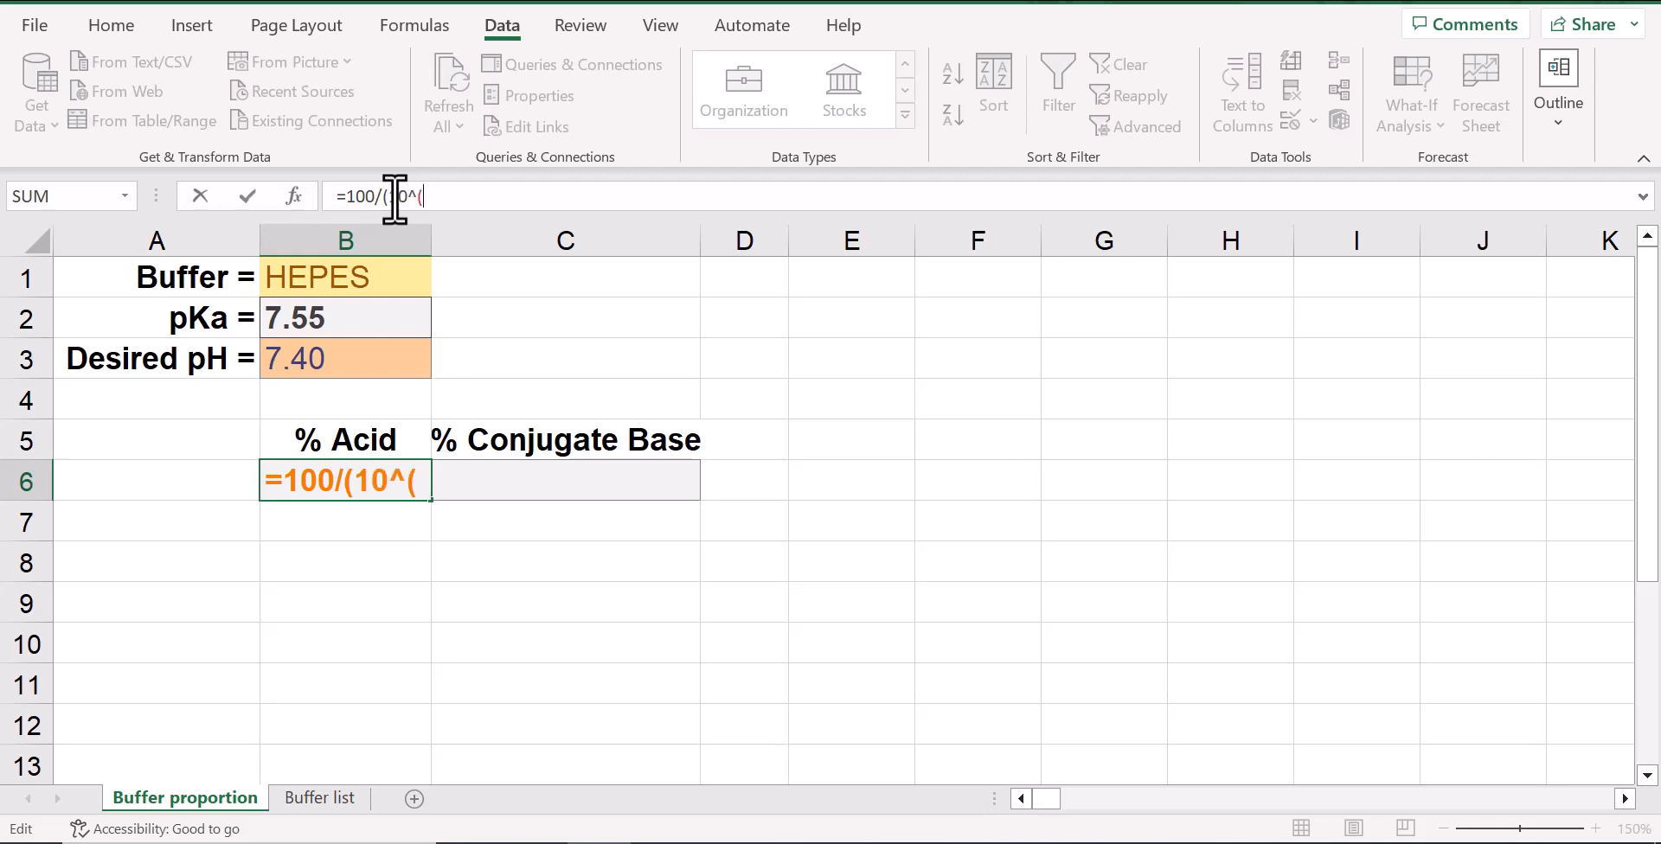
left_click(355, 356)
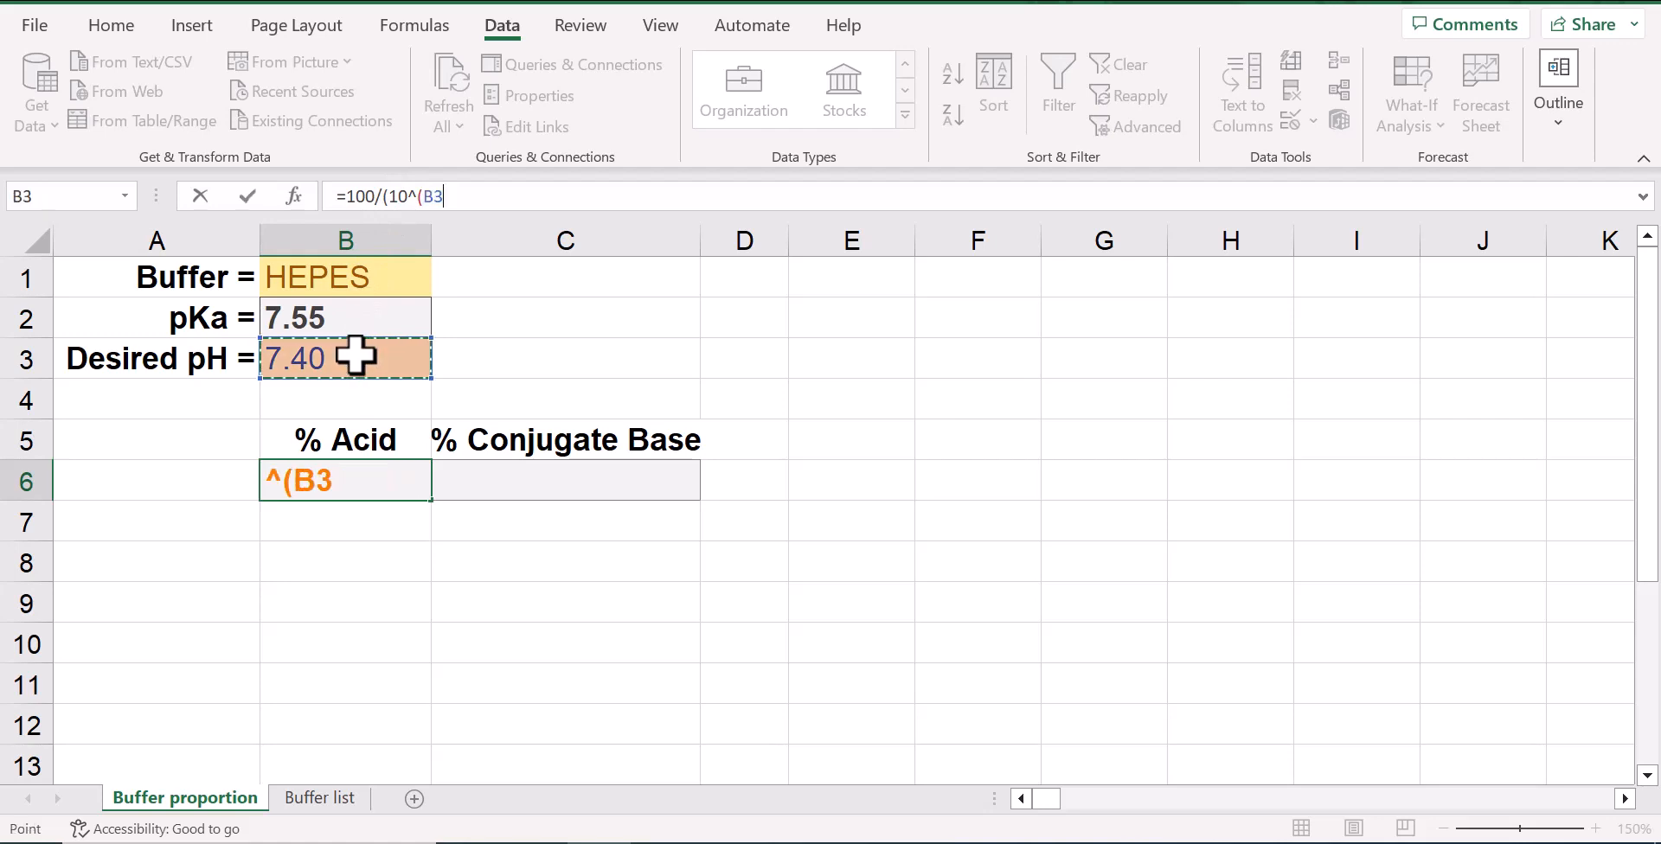
key("F4")
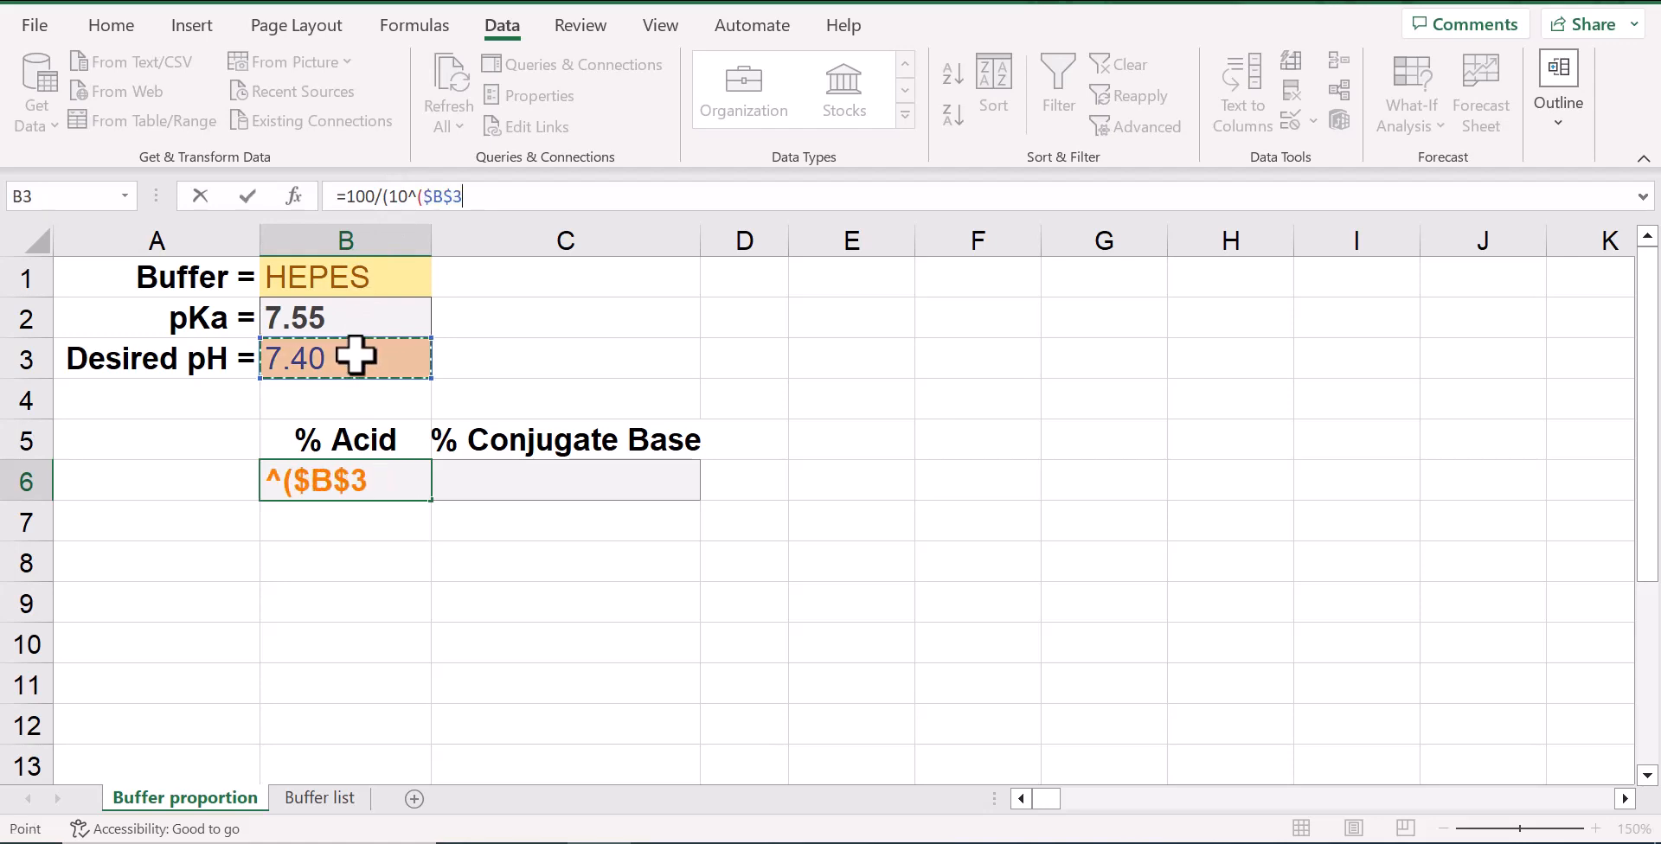
type("-")
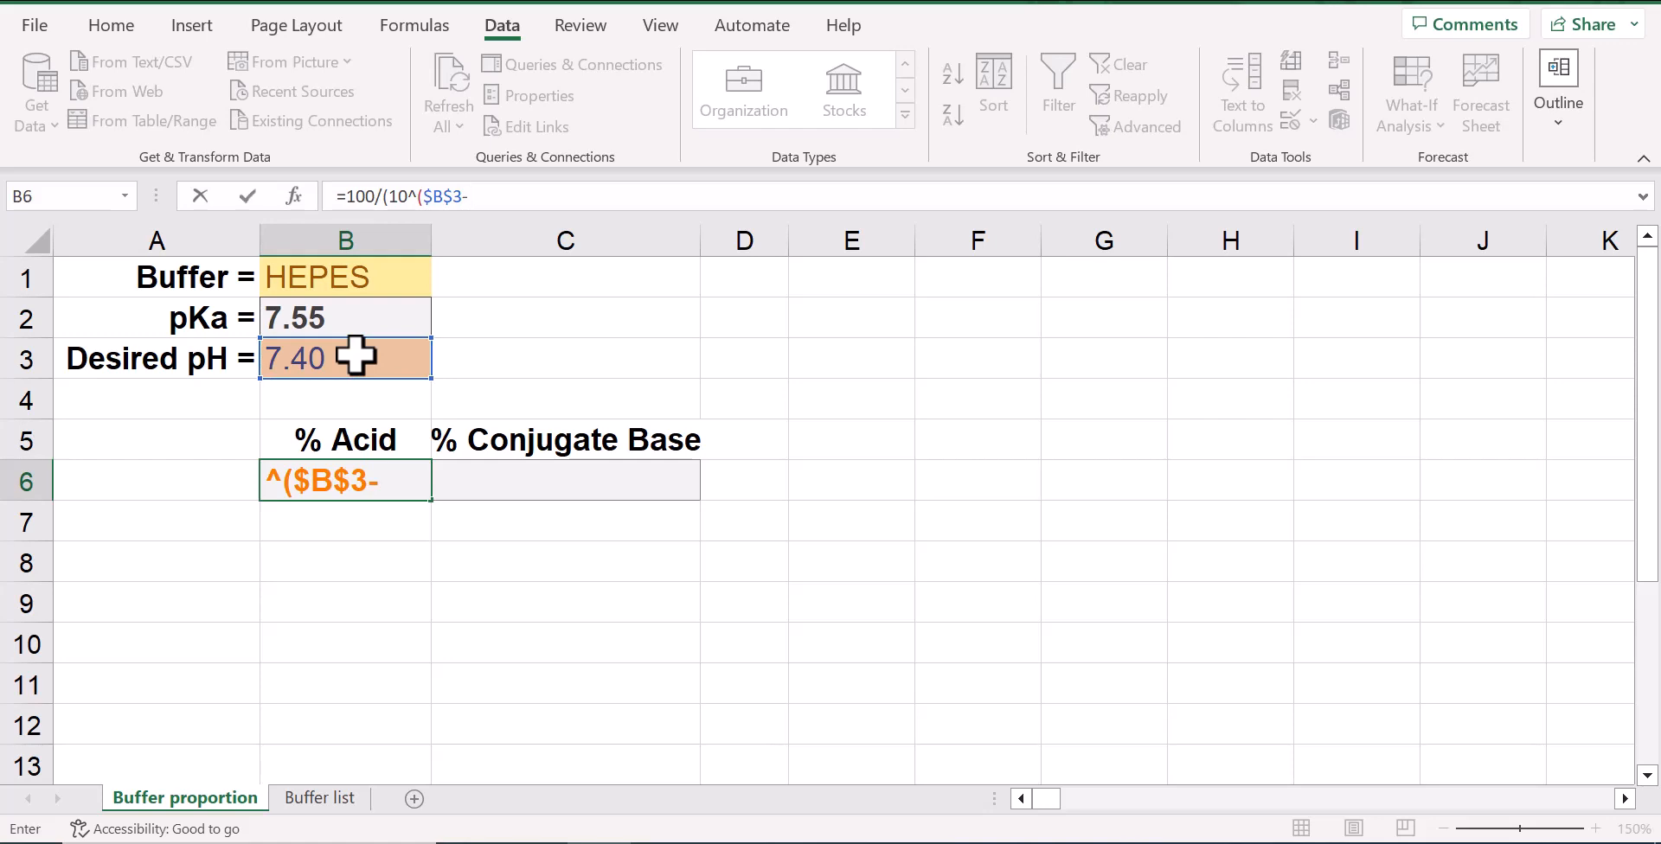
left_click(345, 317)
key("F4")
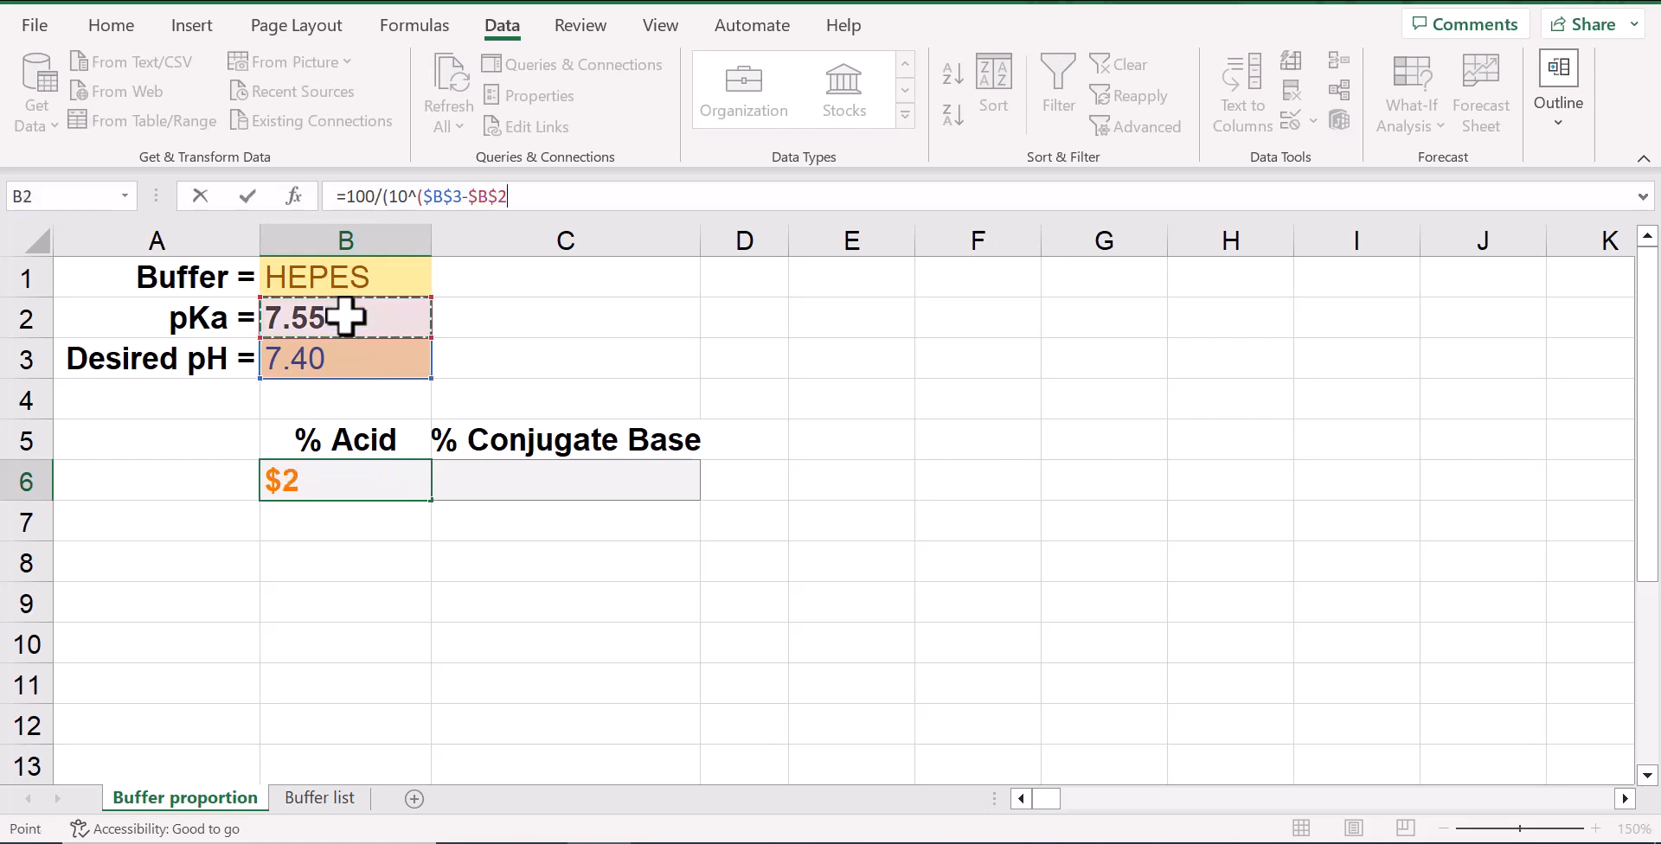
type(")+")
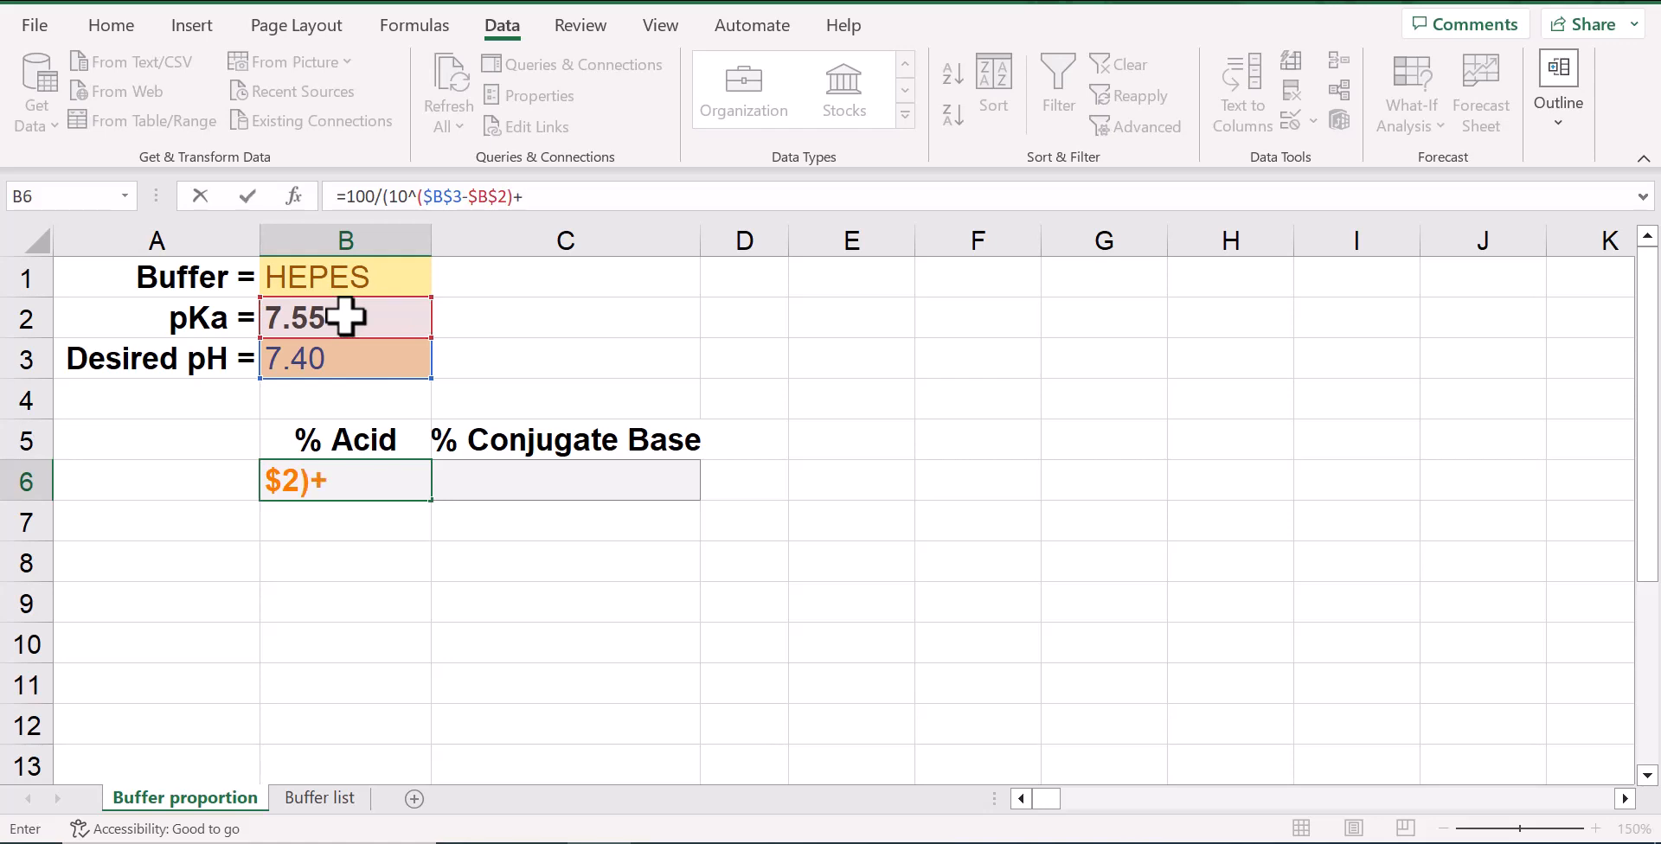
type("1)")
key("Return")
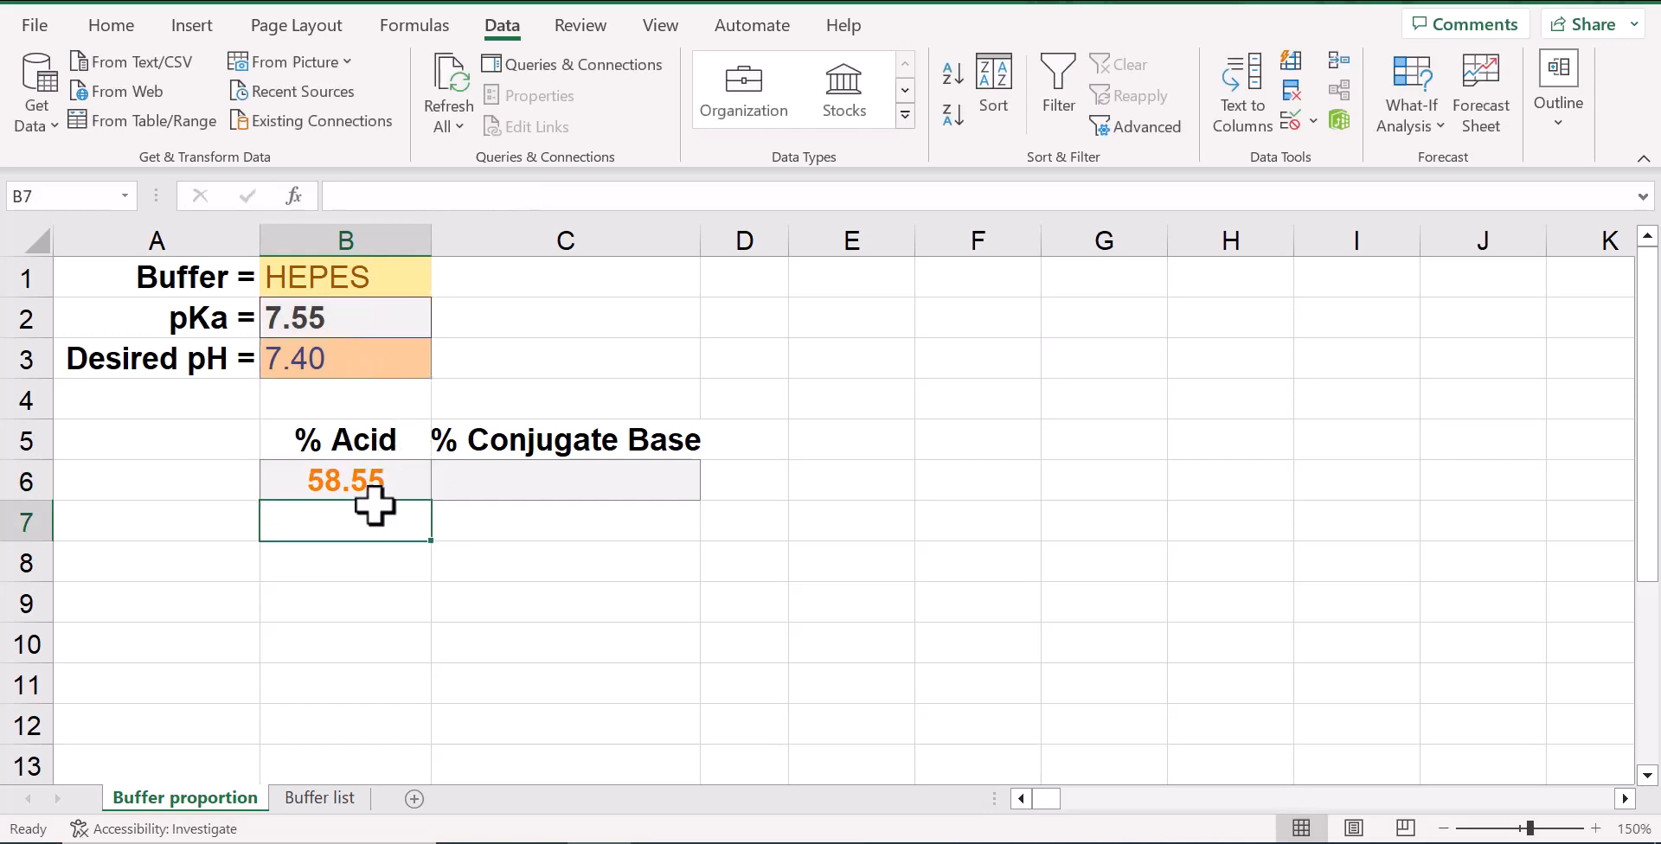
Copy the % Acid formula into the % Conjugate Base cell C6 and change it to =100/(10^($B$2-$B$3)+1)
left_click(362, 479)
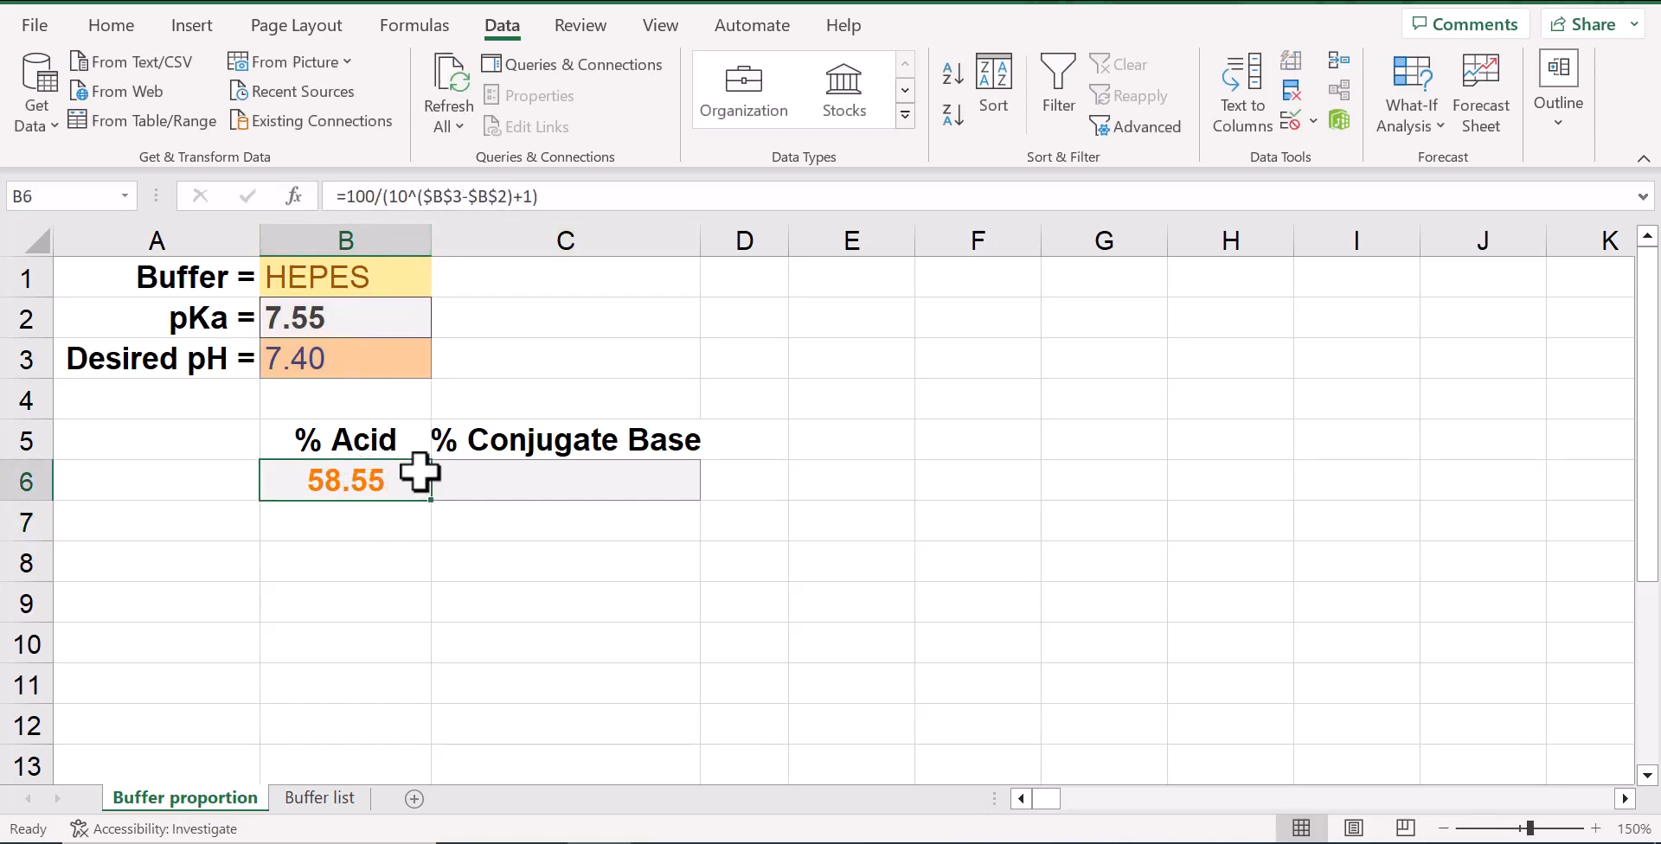
left_click_drag(430, 502, 597, 501)
left_click(595, 483)
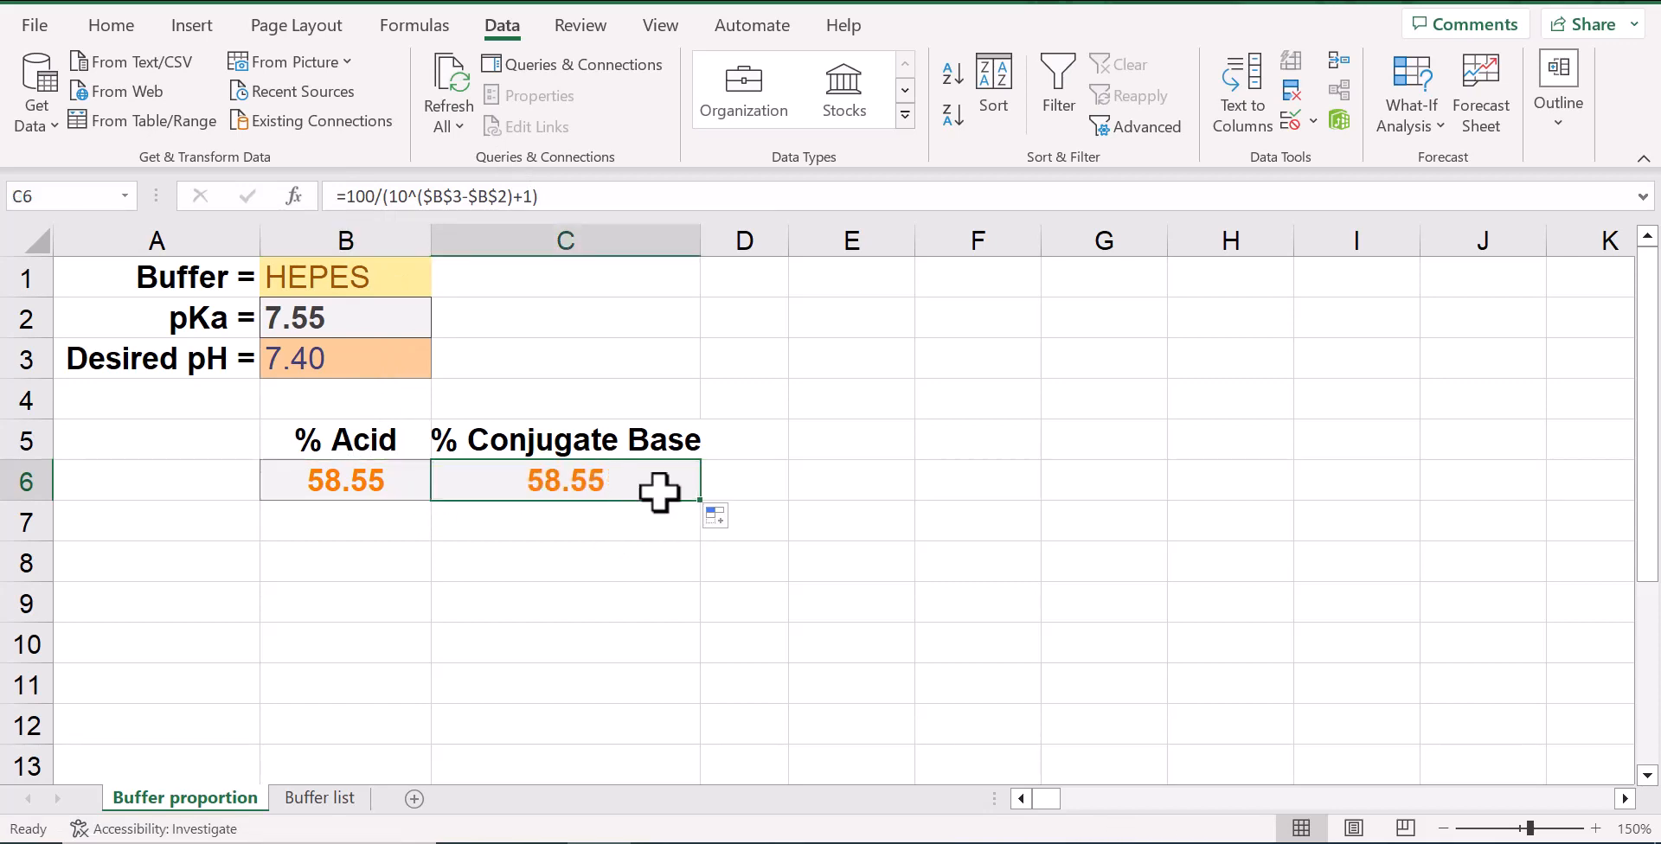
left_click(458, 197)
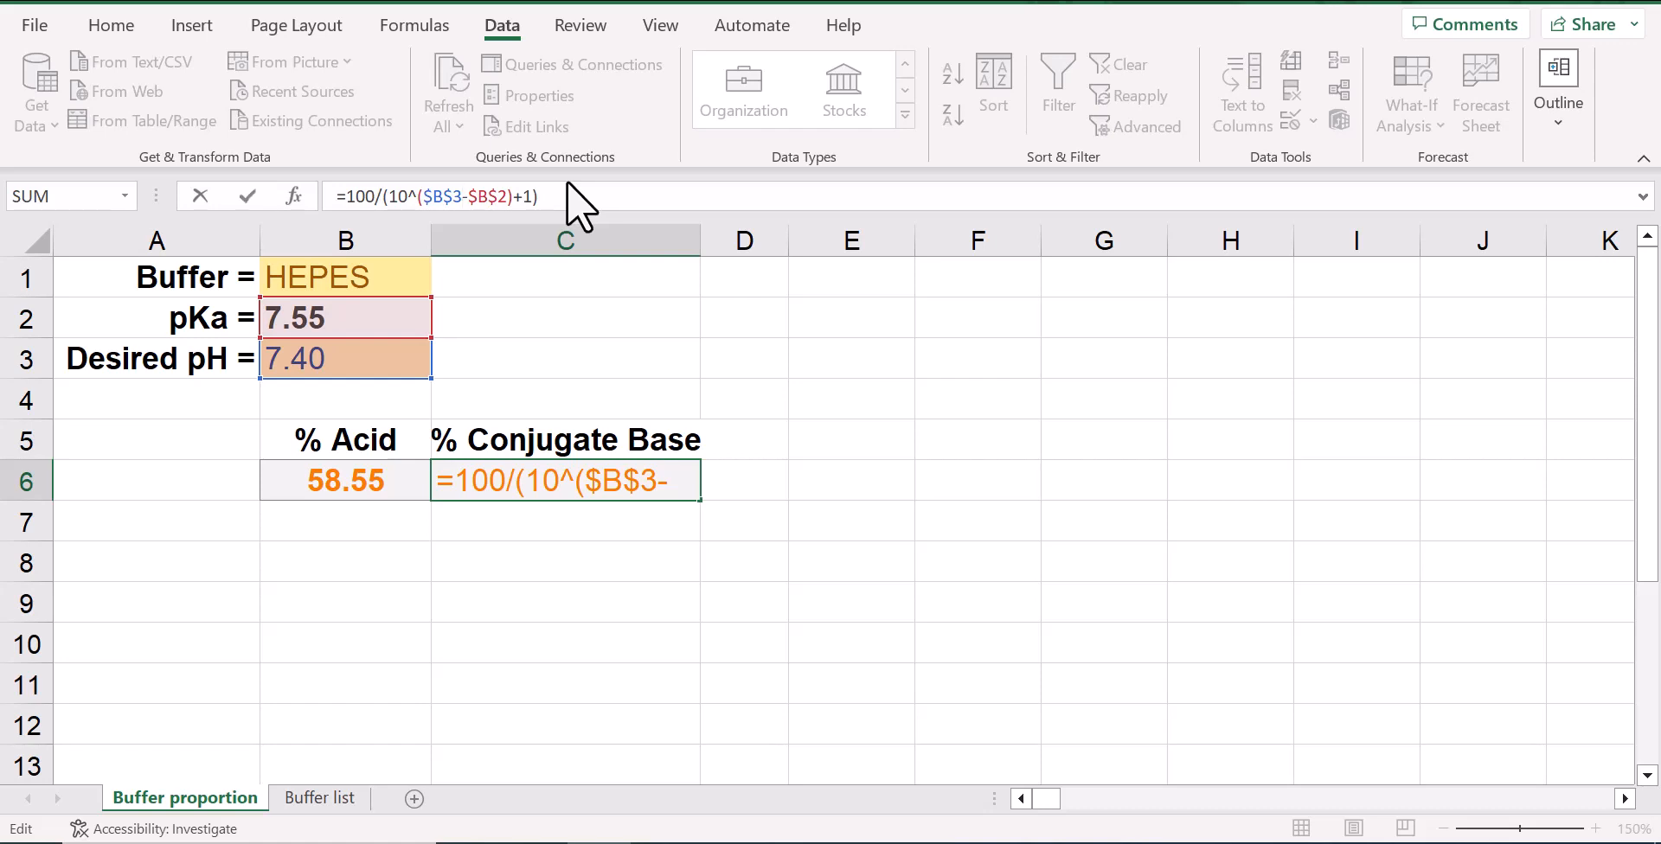
key("Up")
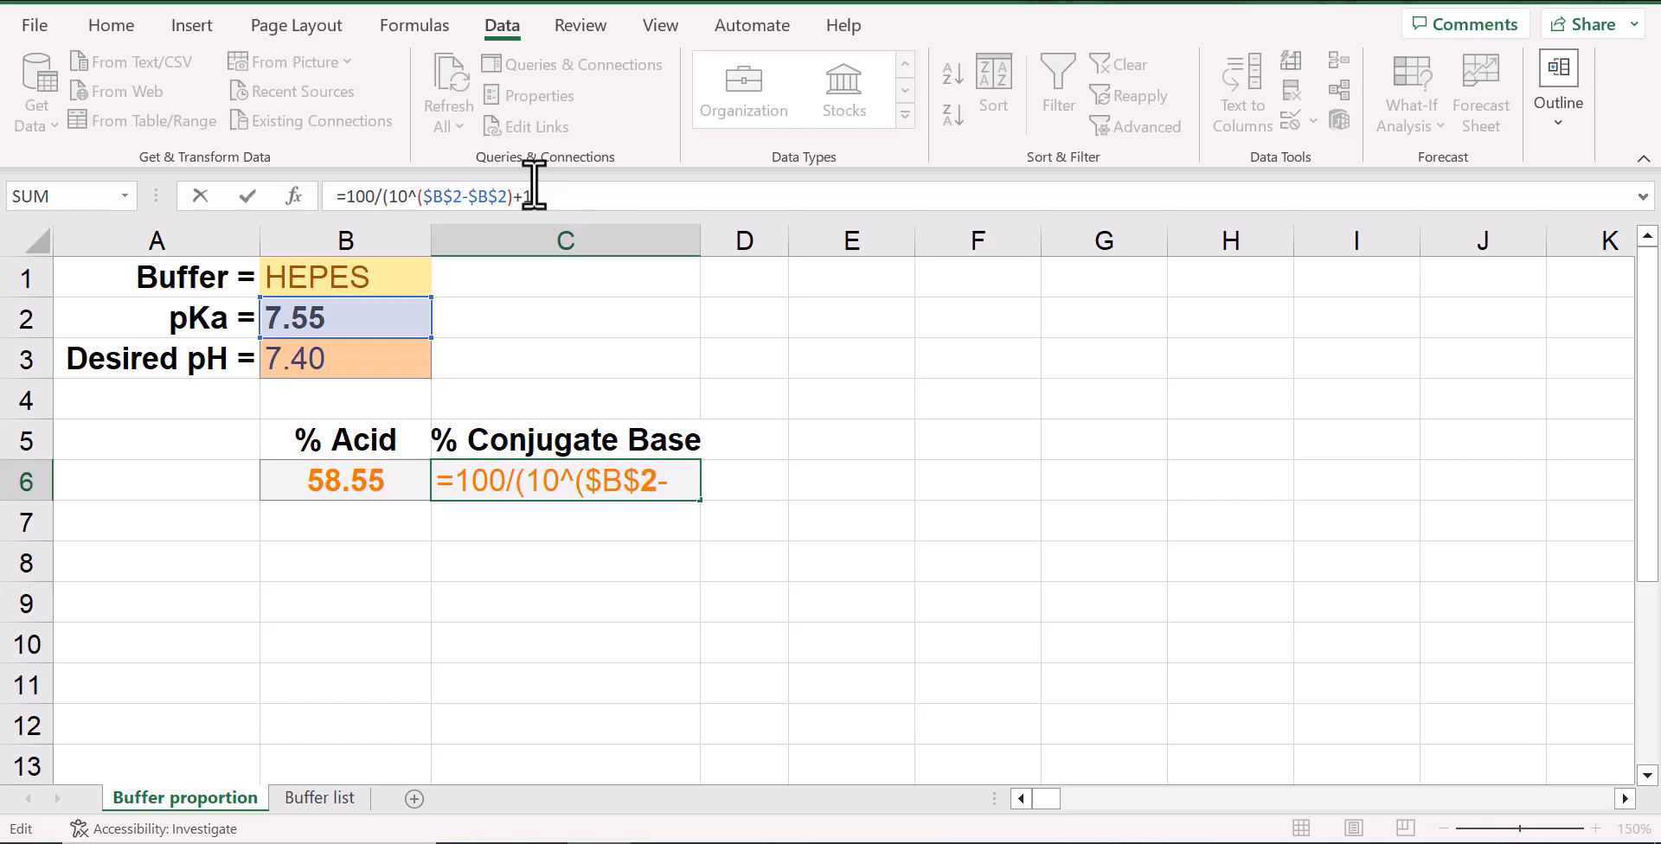
left_click(509, 197)
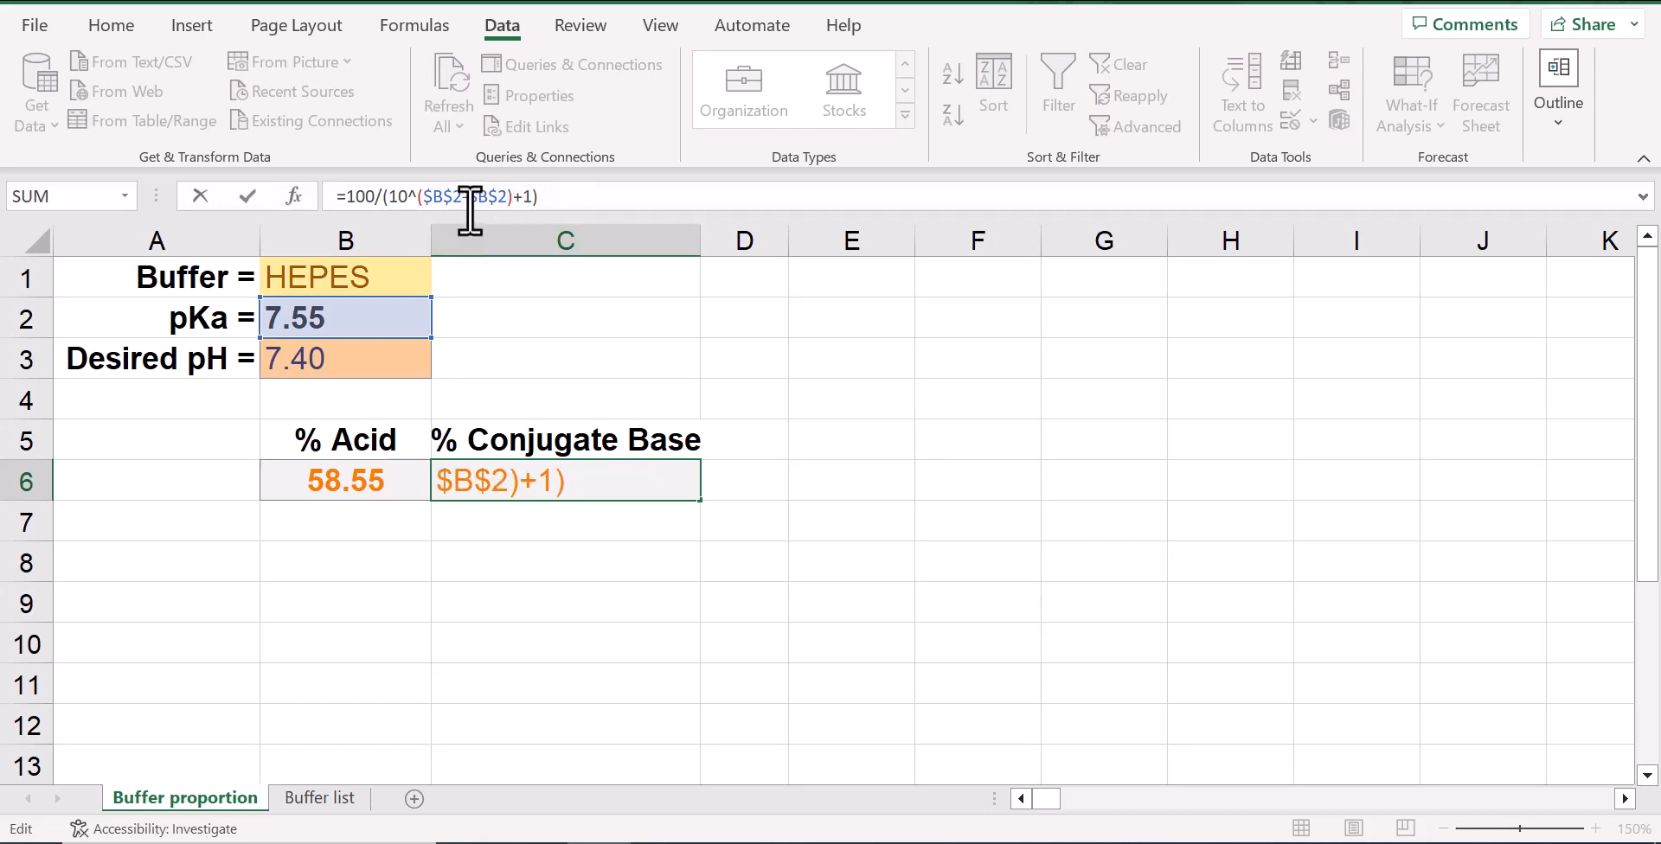
key("BackSpace")
type("3")
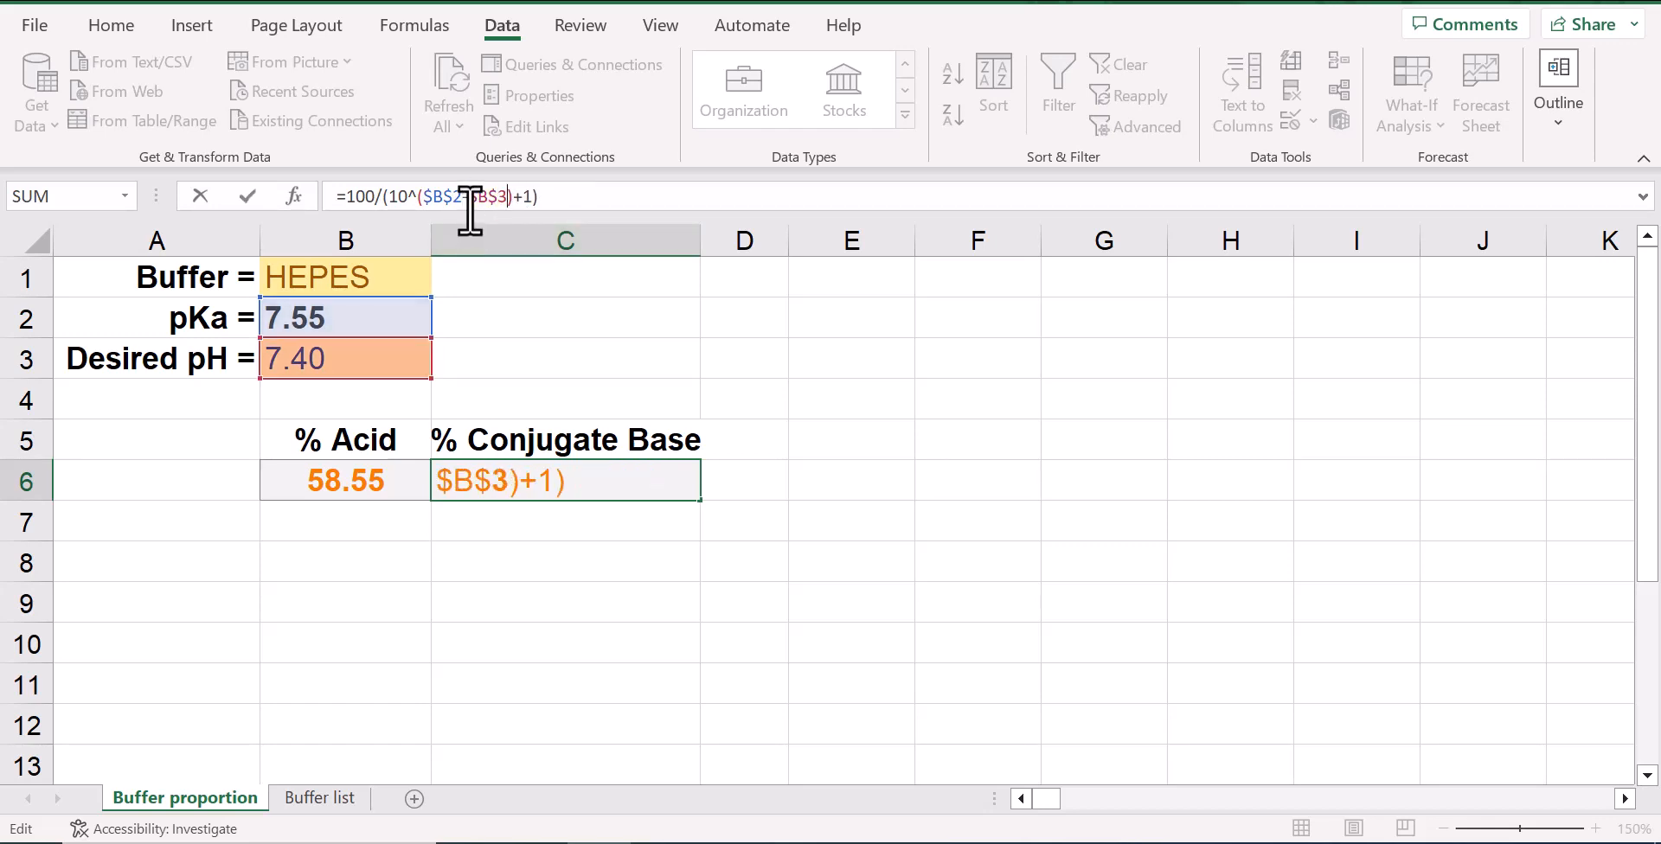
key("Return")
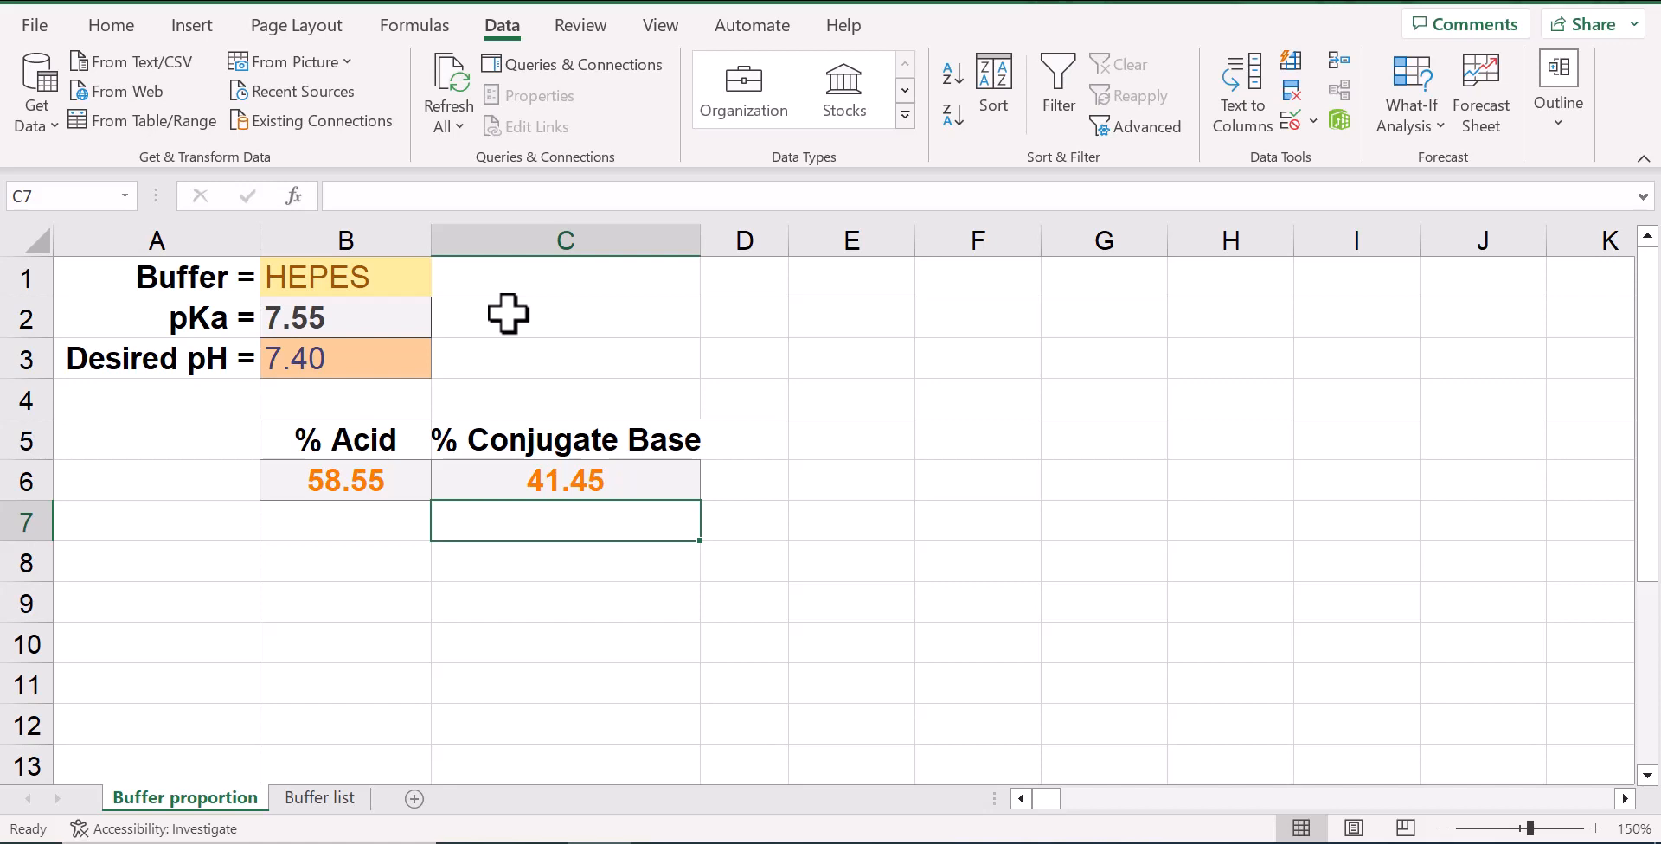
Review the formulas for % Acid, % Conjugate Base and pKa, along with the selected buffer in B1
left_click(396, 495)
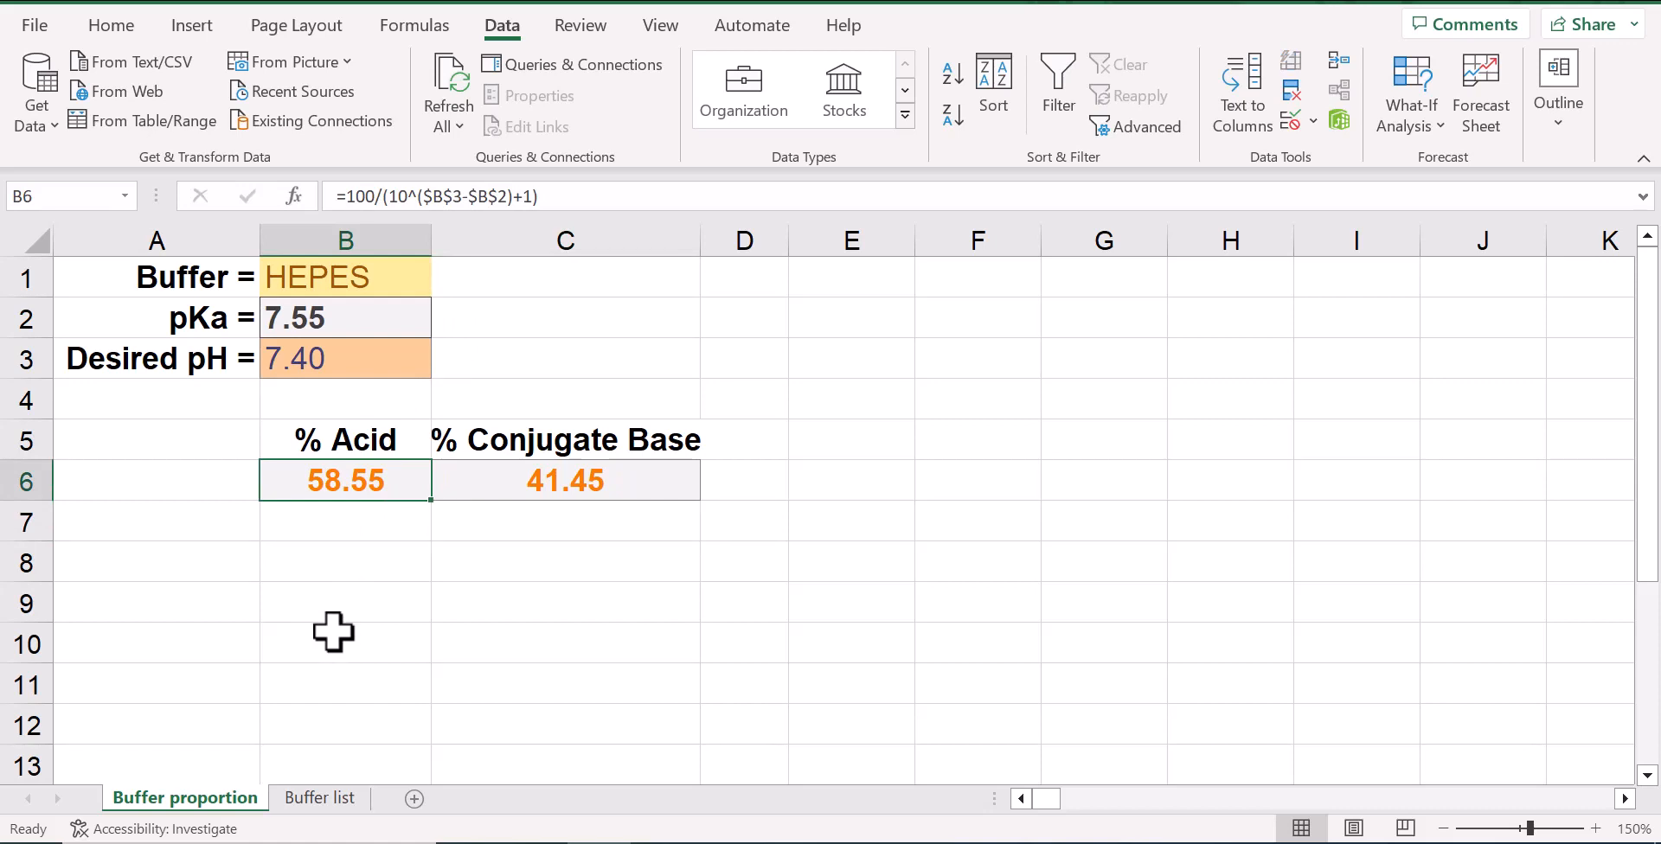
left_click(489, 486)
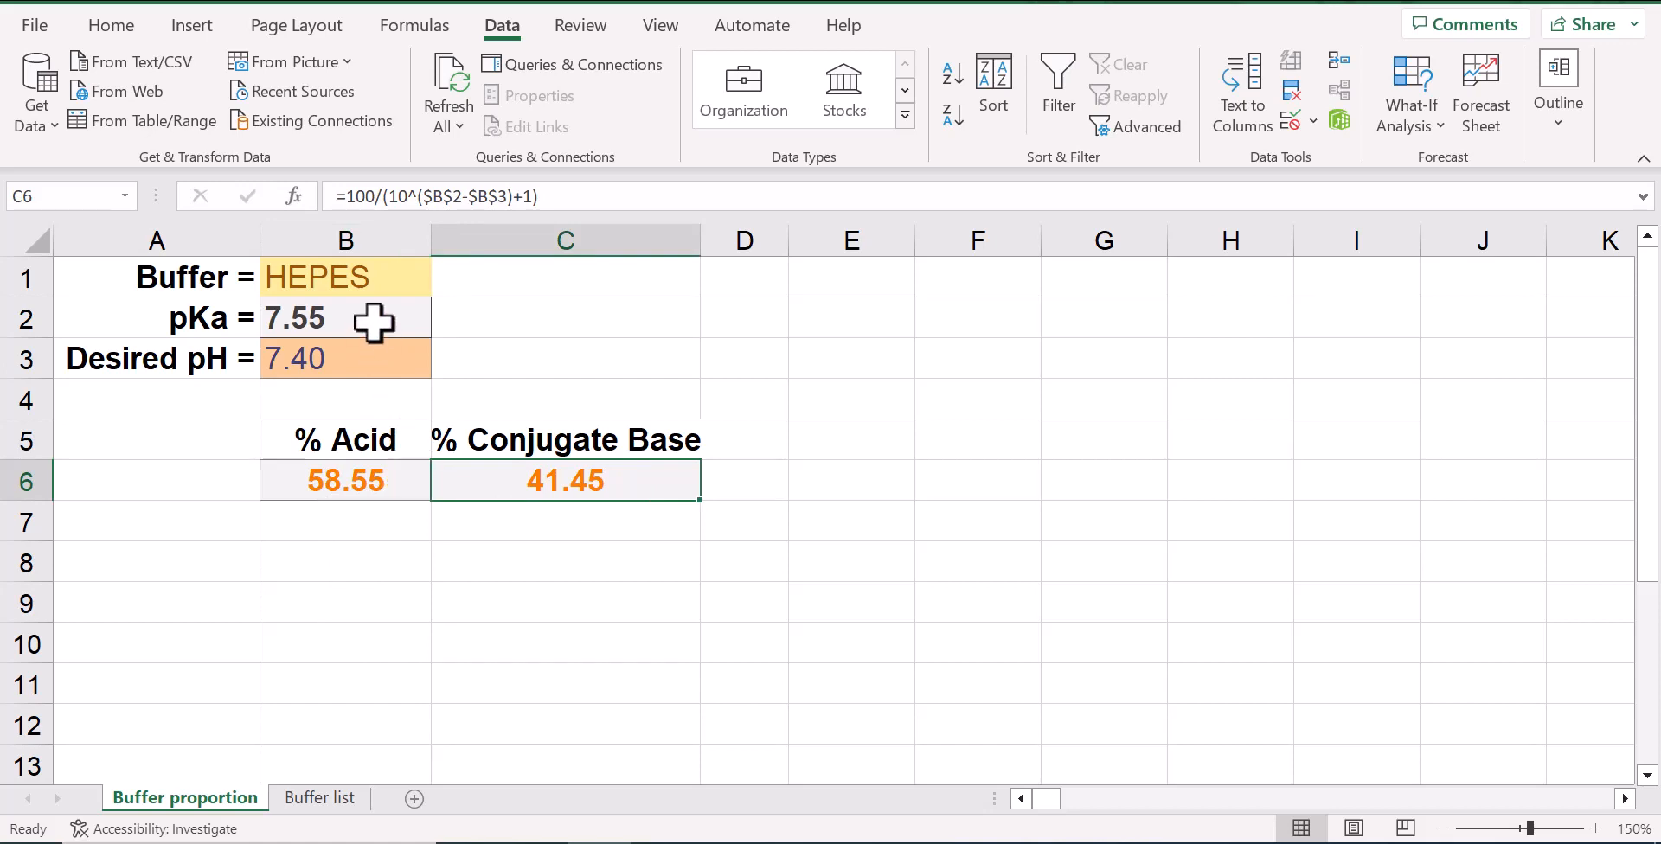
left_click(357, 277)
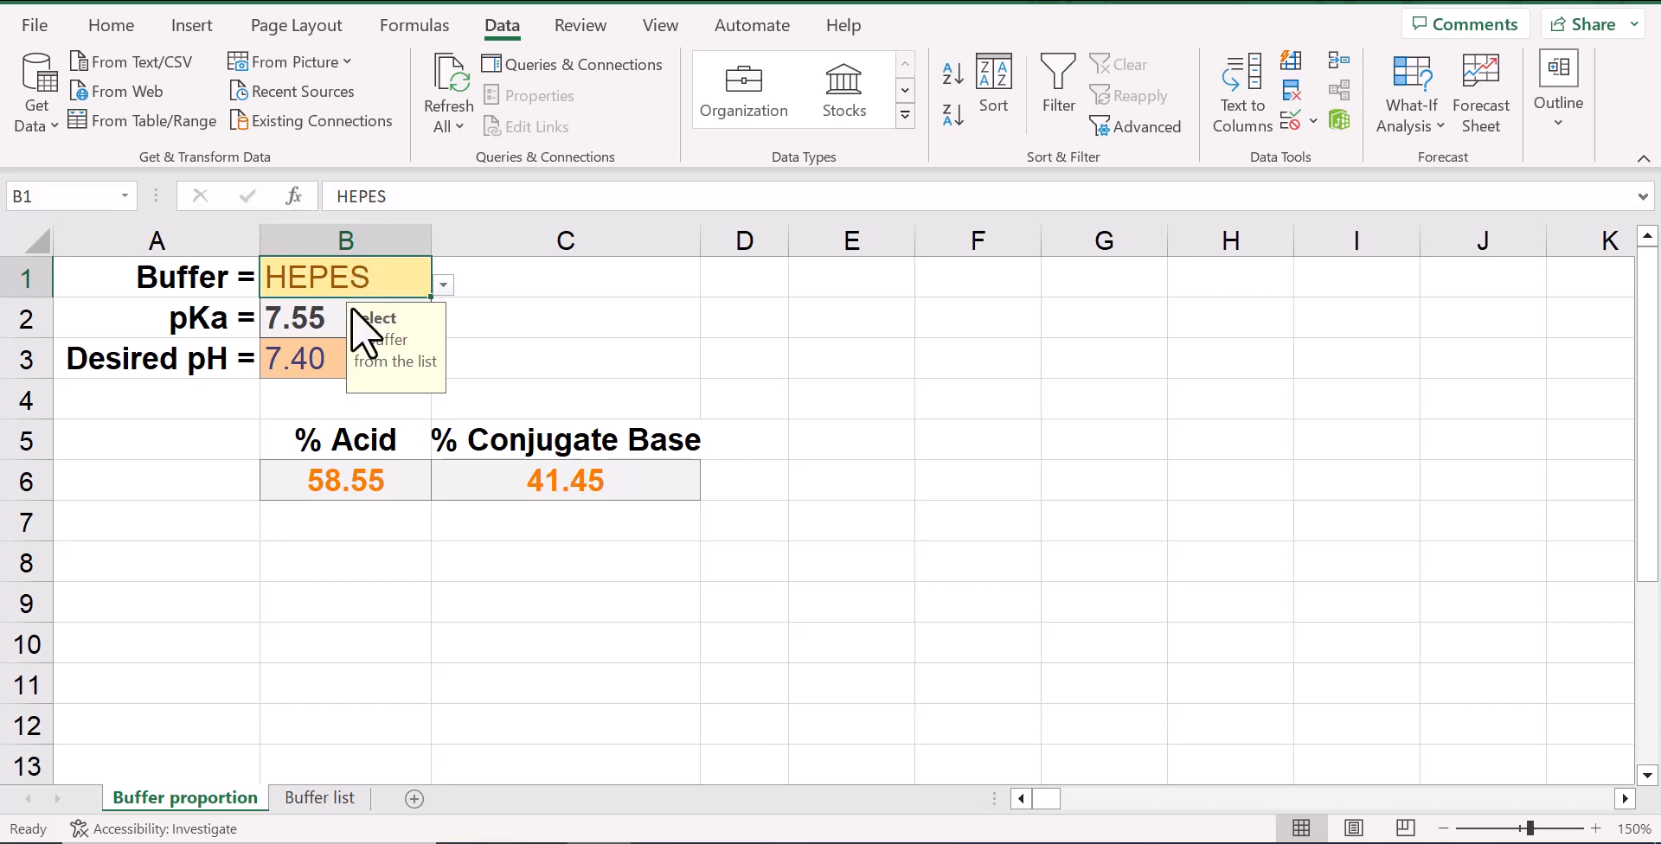
left_click(322, 316)
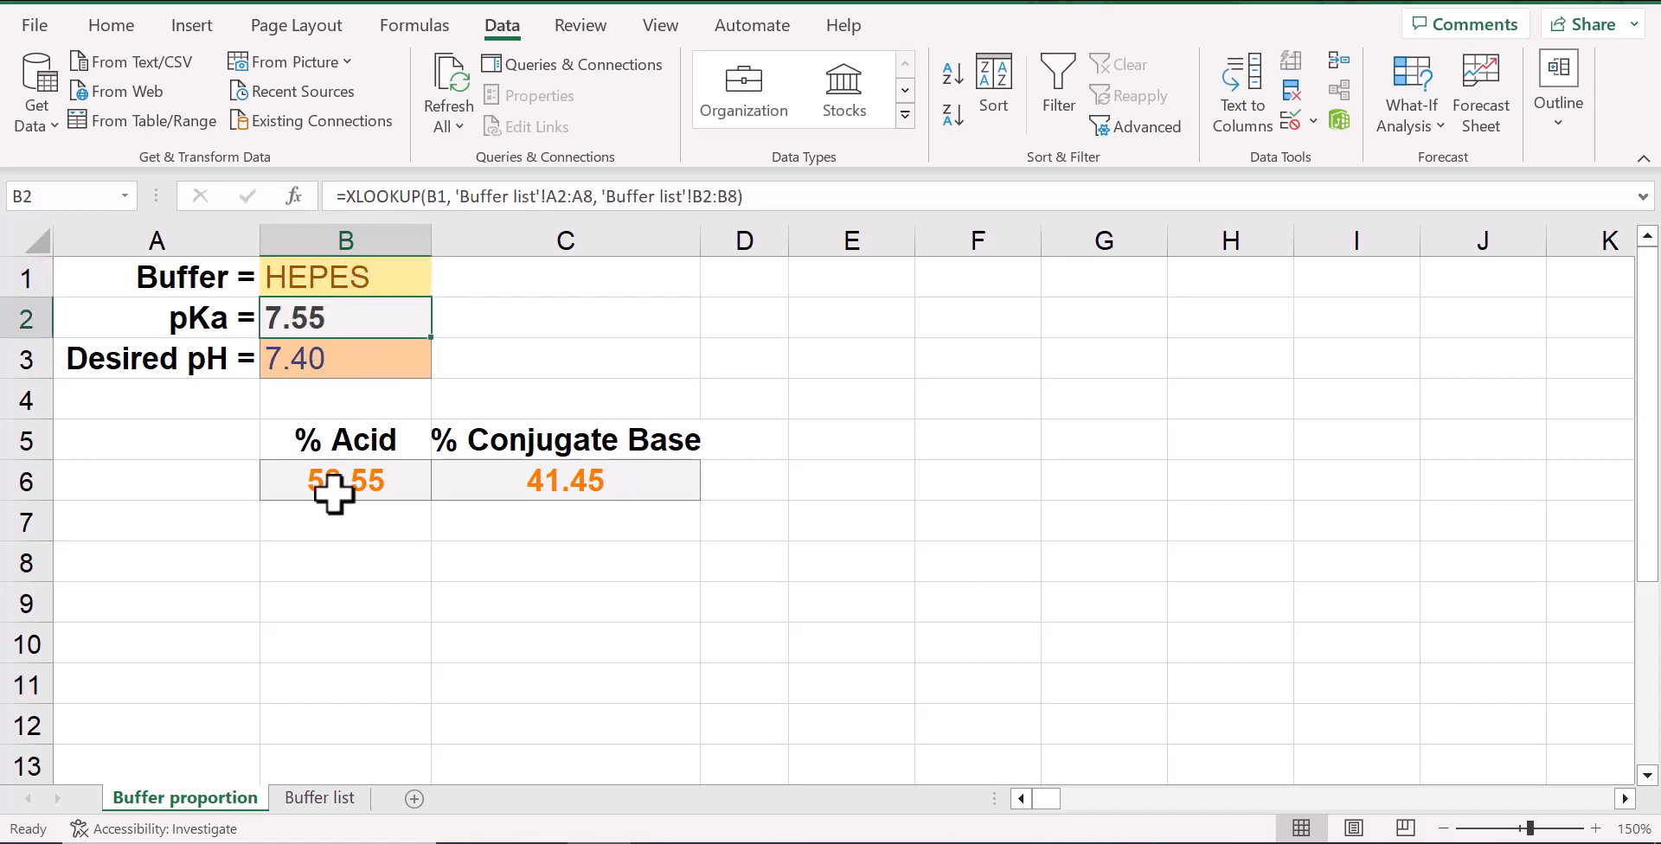